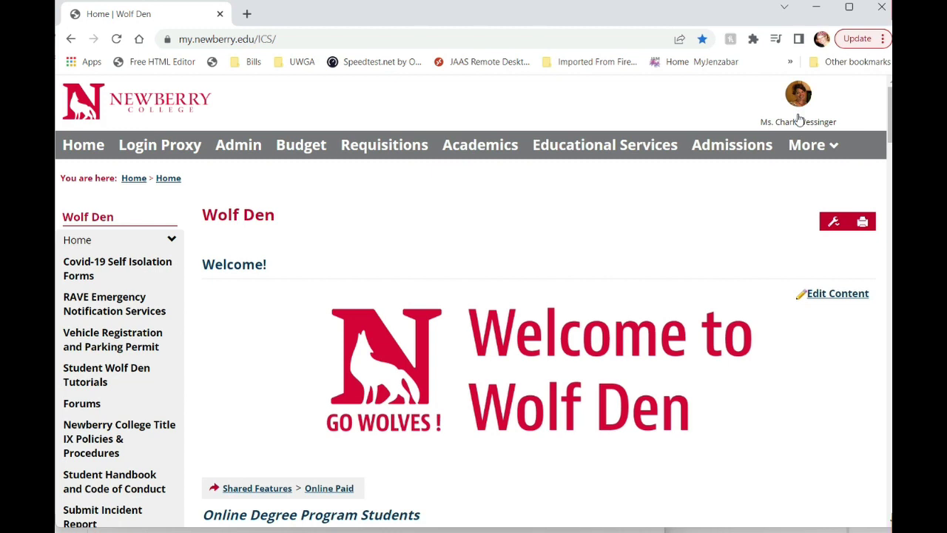
Step: Open the My profile & settings page of the signed-in account
click(800, 118)
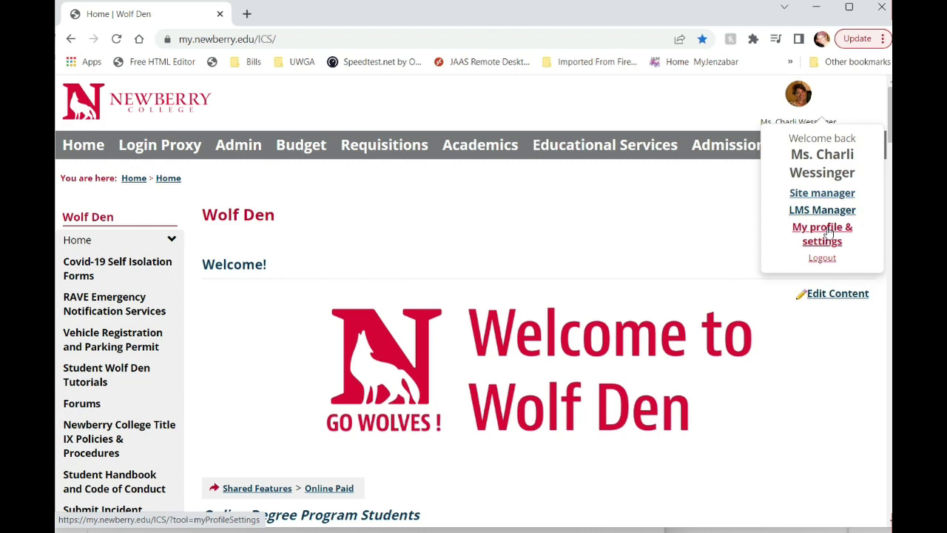
click(825, 232)
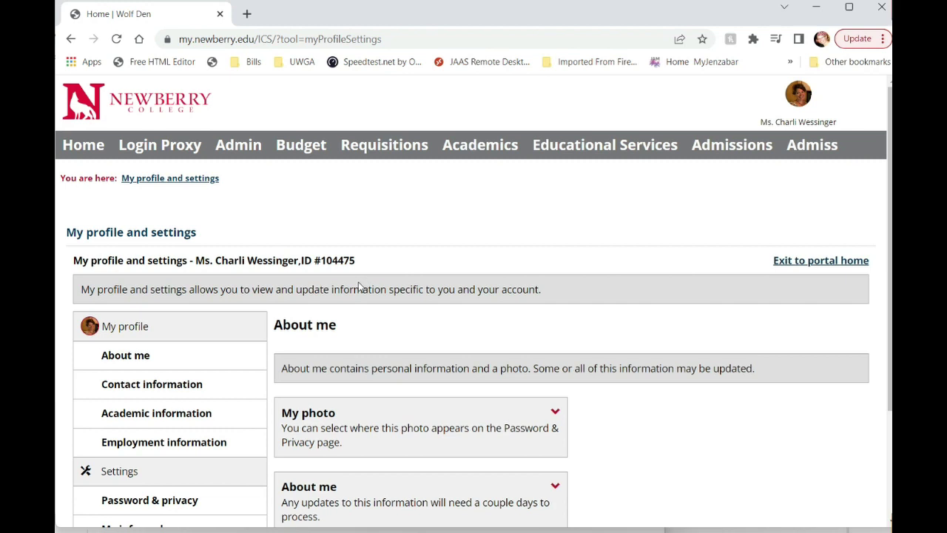
scroll(360, 286, down, 1)
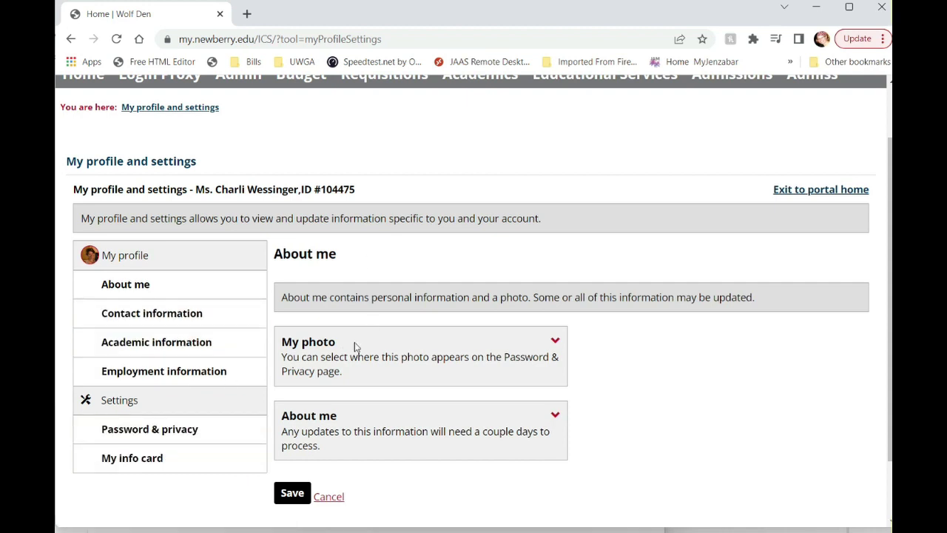
scroll(426, 344, down, 2)
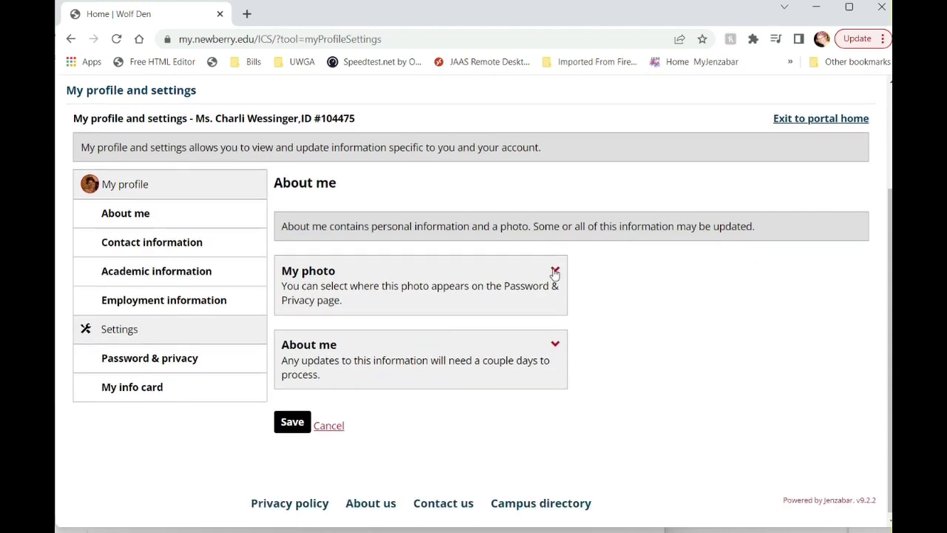
Step: Expand the My photo section, review the photo requirements and replacement option, and collapse the section
drag(355, 274, 324, 281)
click(324, 280)
click(555, 269)
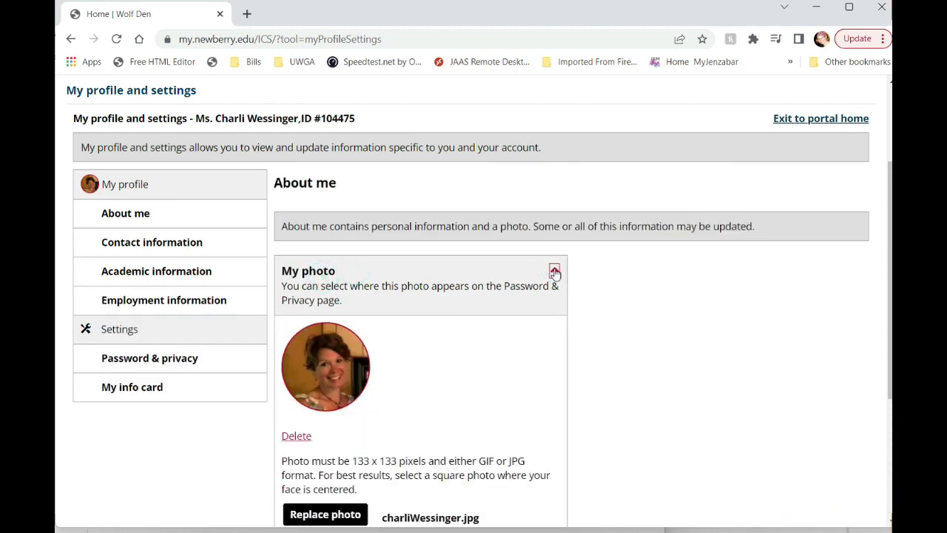
click(554, 271)
click(554, 271)
scroll(550, 272, down, 2)
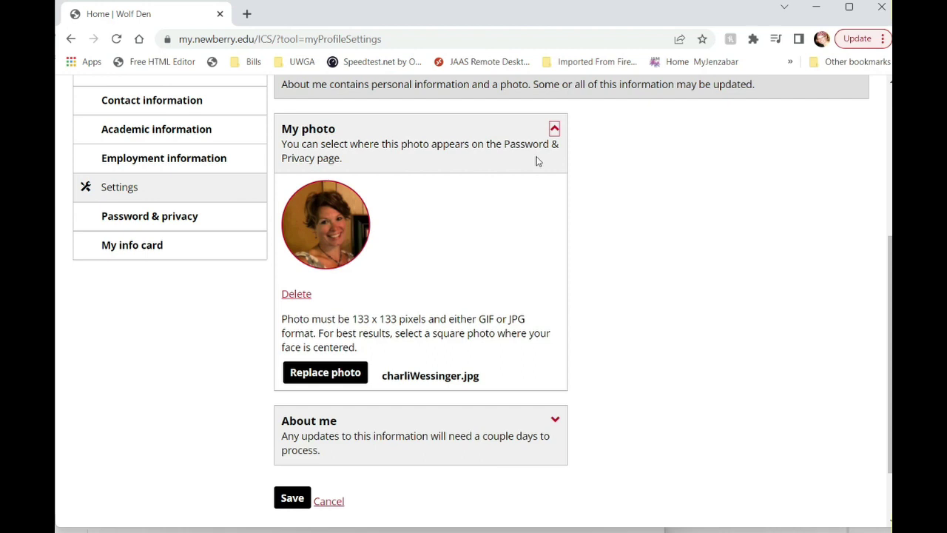
click(554, 129)
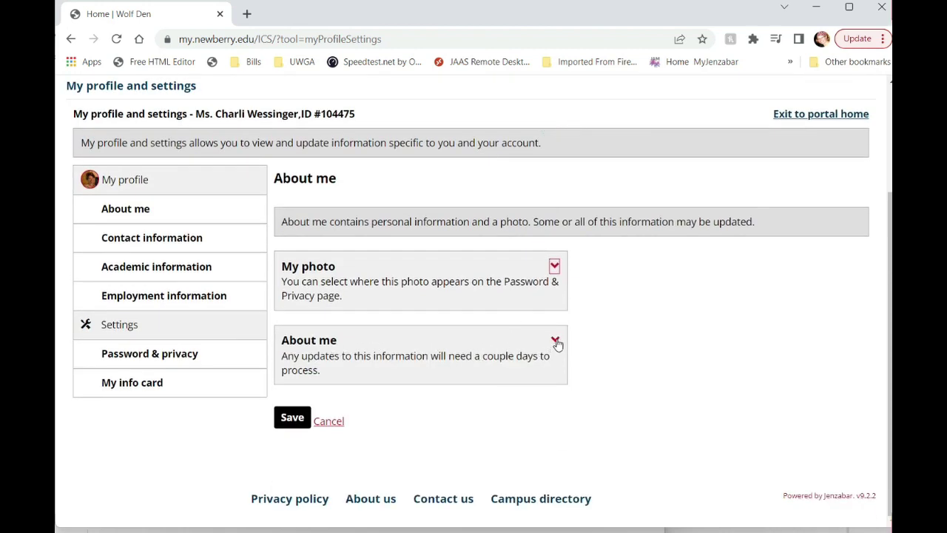
Step: Expand the About me section, review the username, campus name, legal name and personal details, and collapse the section
click(555, 341)
scroll(555, 341, down, 2)
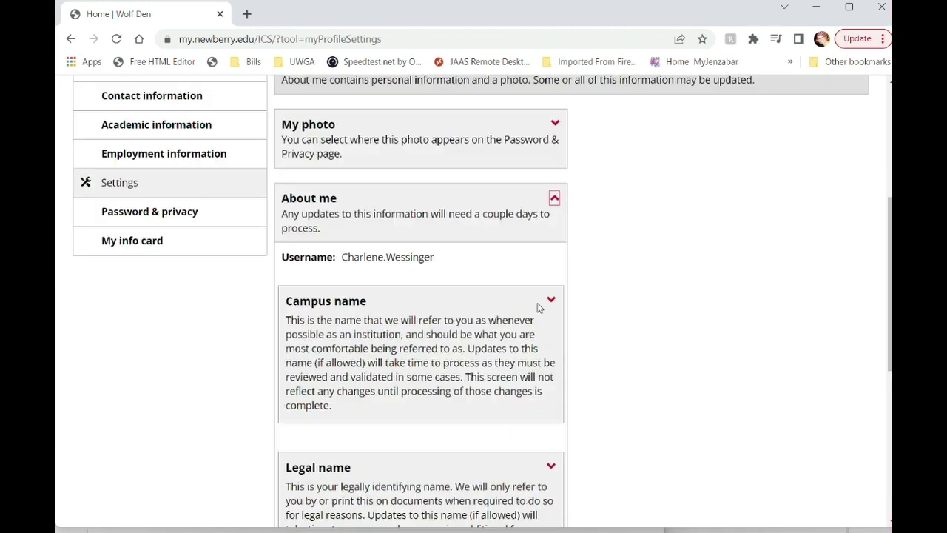
drag(412, 257, 354, 258)
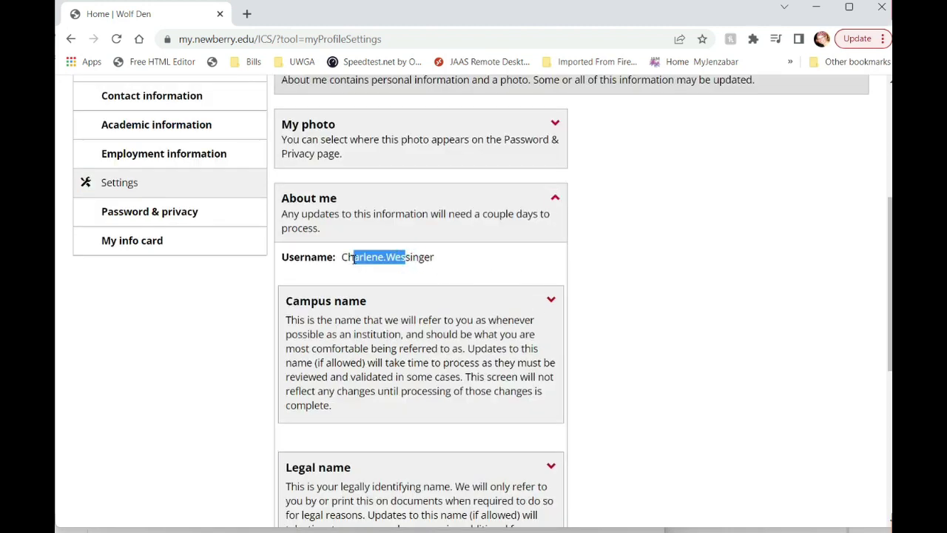
click(384, 331)
scroll(384, 330, down, 2)
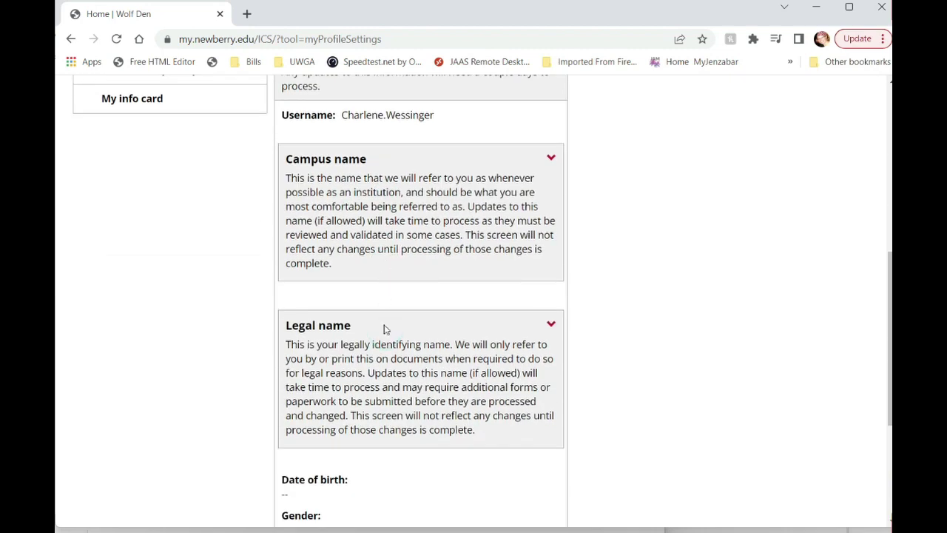
scroll(384, 330, down, 2)
drag(334, 338, 360, 447)
click(363, 454)
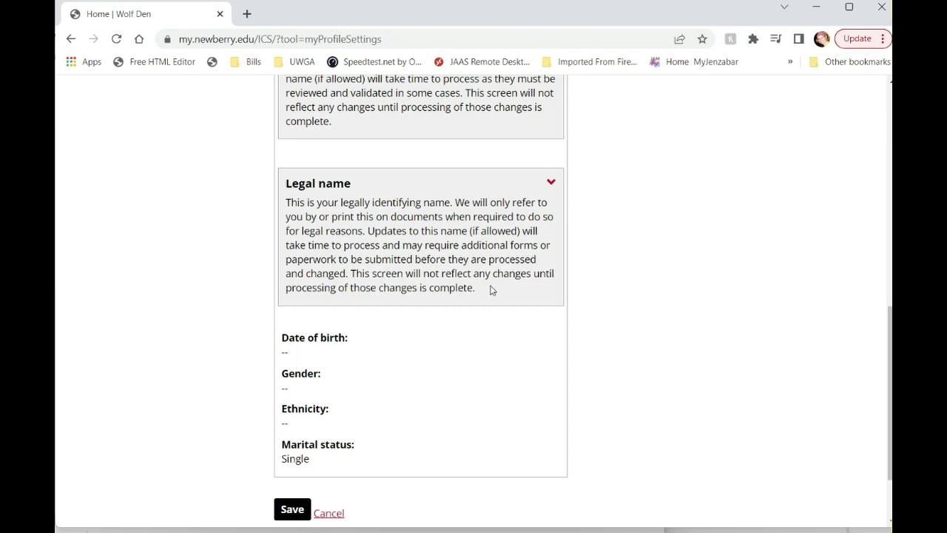
scroll(490, 291, up, 4)
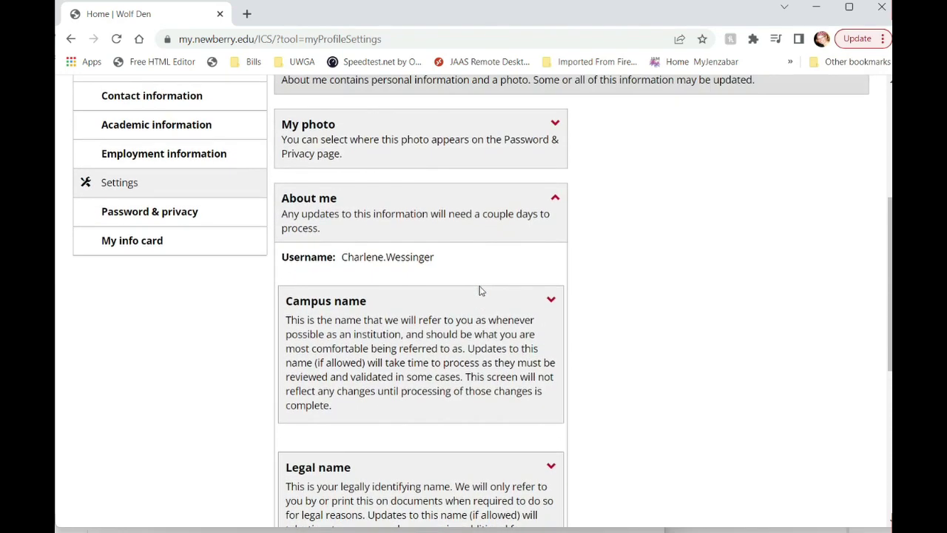
scroll(479, 290, up, 1)
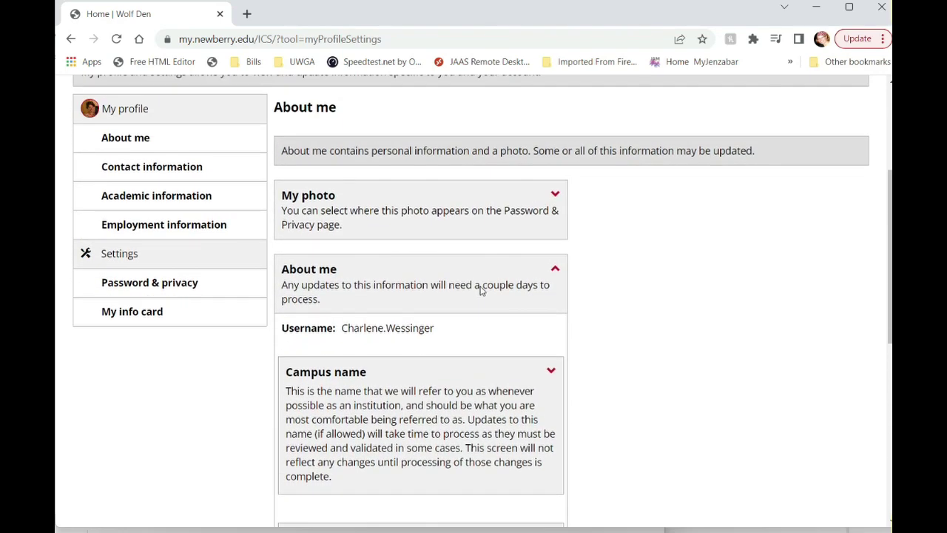
click(555, 268)
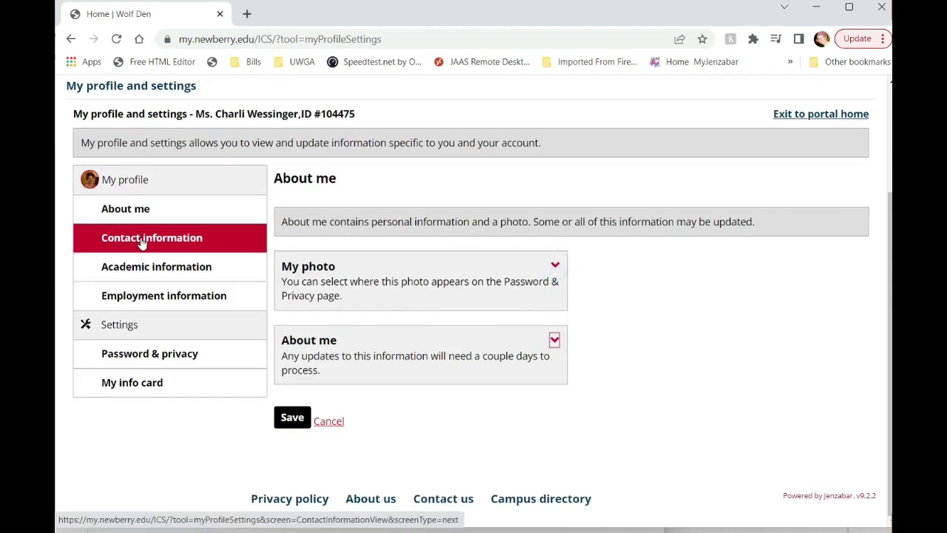
Step: Open the Contact information page and expand its Addresses section to review the listed addresses
click(142, 244)
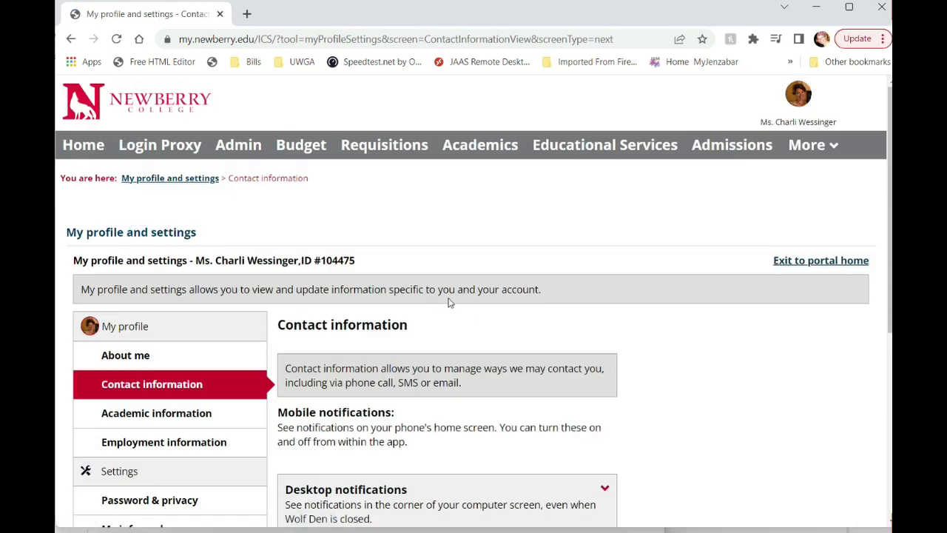
scroll(449, 302, down, 4)
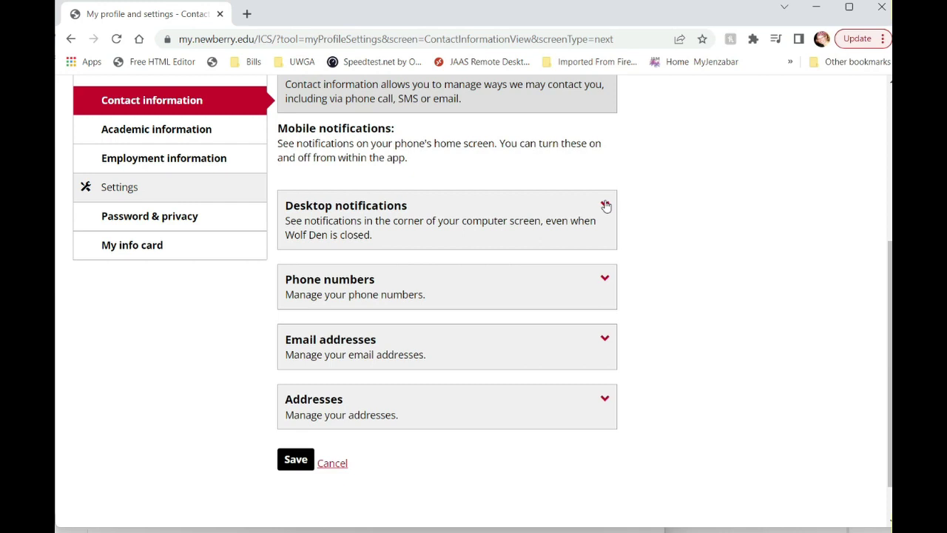
click(605, 400)
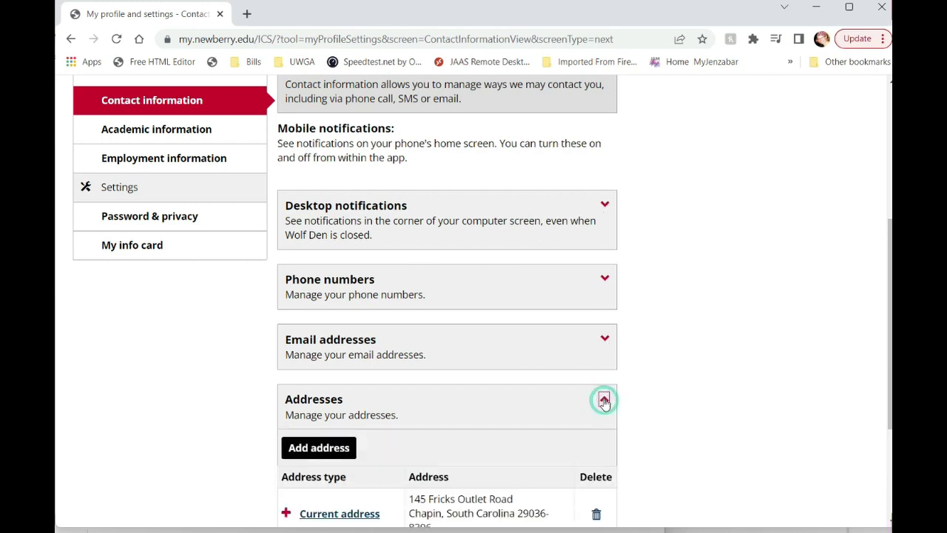
scroll(518, 405, down, 2)
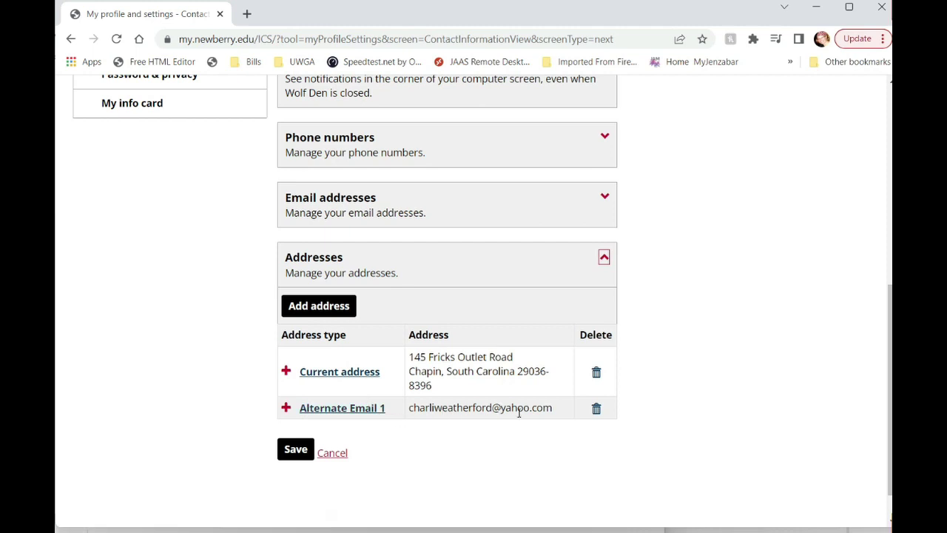
Step: Try to delete the Alternate Email 1 entry from the address list
triple_click(548, 408)
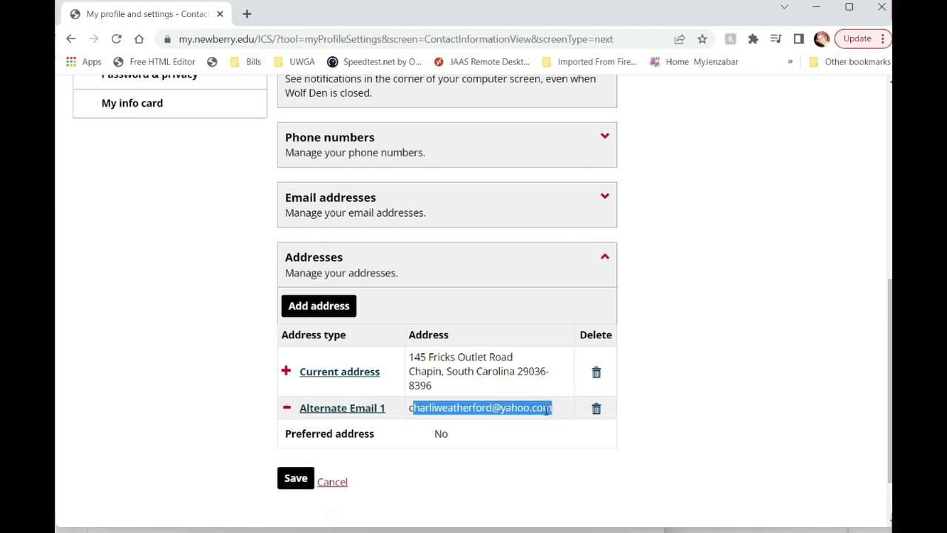
click(597, 409)
click(597, 408)
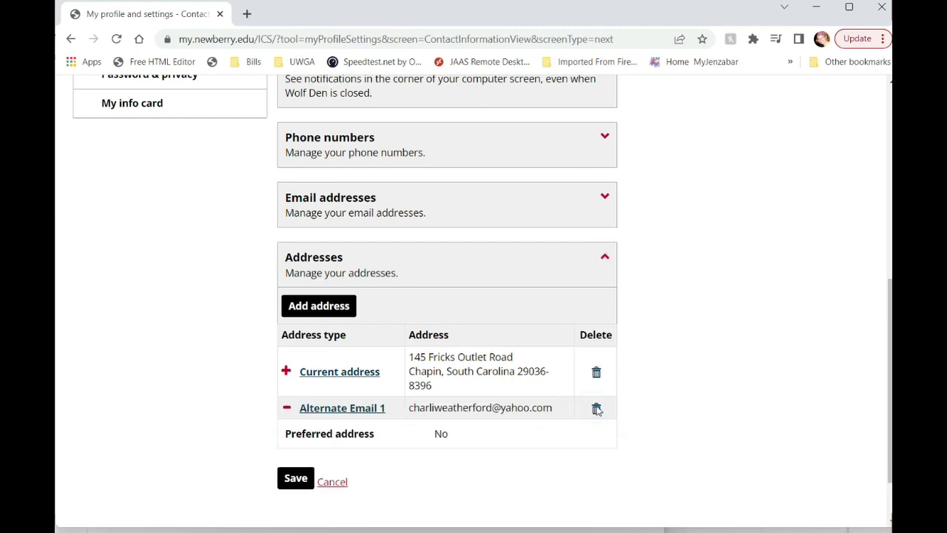
click(596, 409)
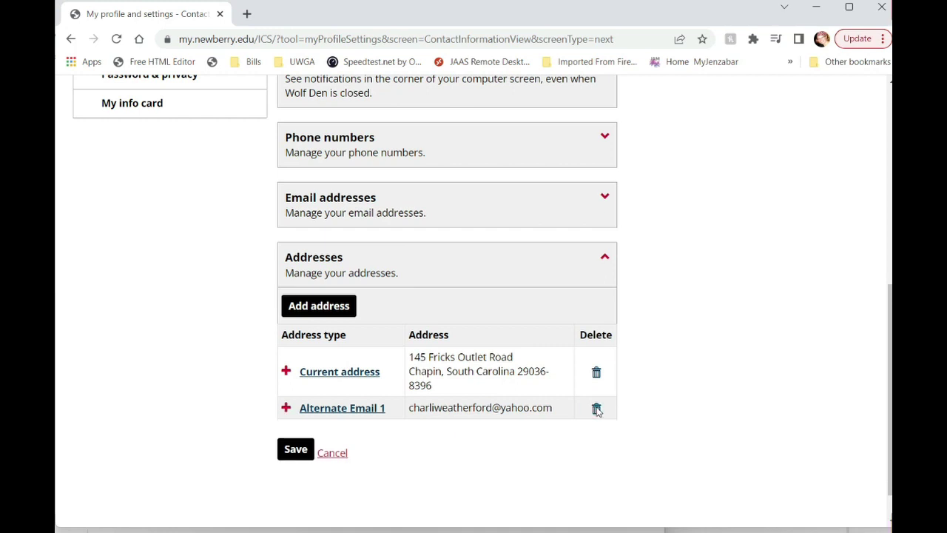
click(596, 409)
Step: Open the Alternate Email 1 entry to review its address details and editing permission
click(510, 407)
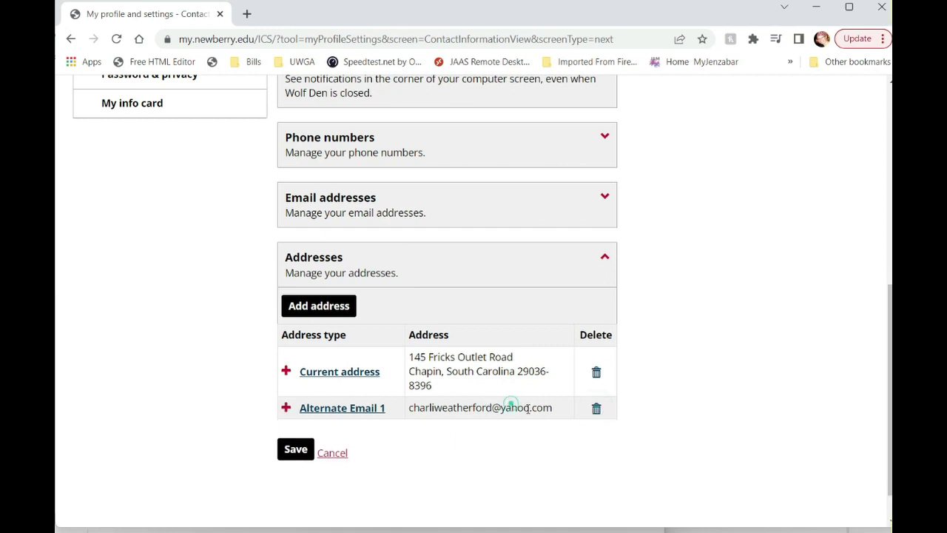
click(325, 413)
scroll(325, 410, down, 2)
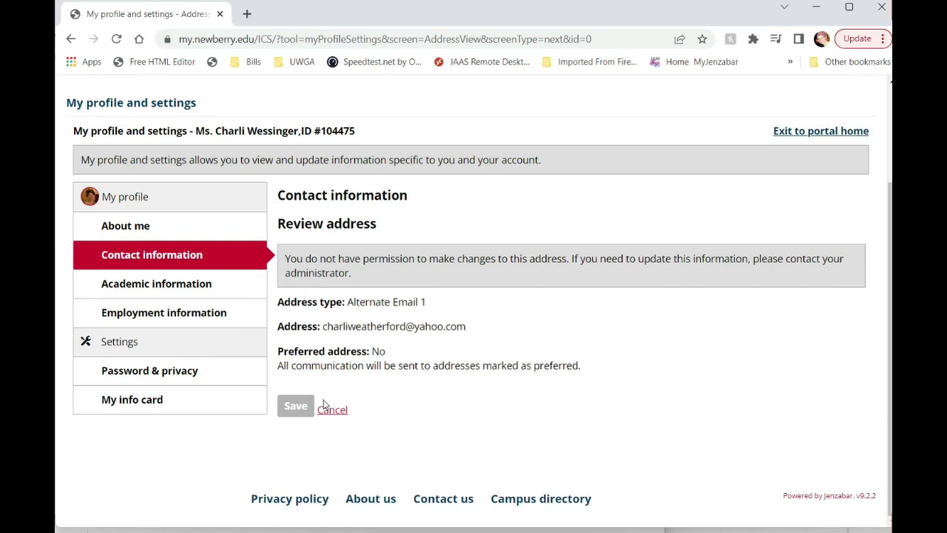
click(345, 302)
Step: Return to the Contact information page and expand the Email addresses, Phone numbers and Desktop notifications sections
click(170, 260)
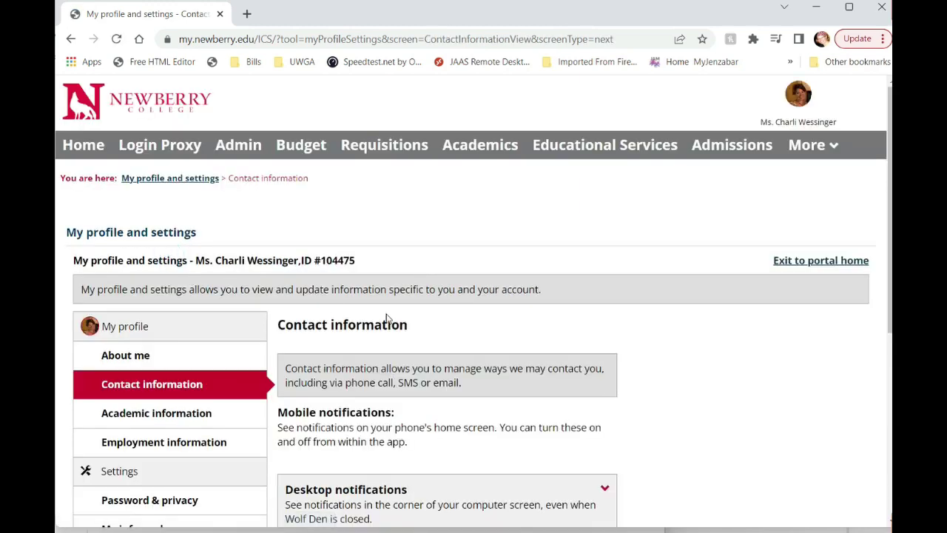
scroll(387, 321, down, 2)
scroll(394, 316, down, 1)
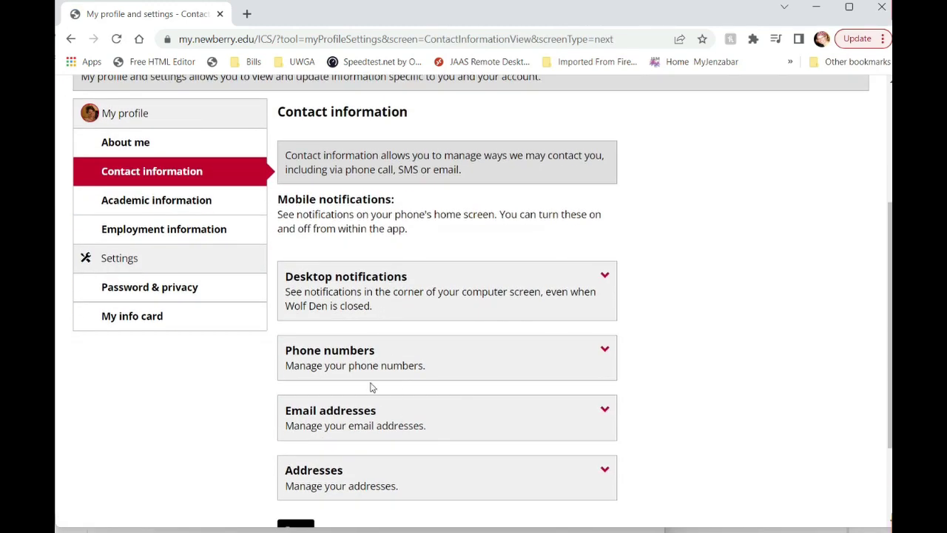
click(604, 408)
scroll(603, 411, down, 2)
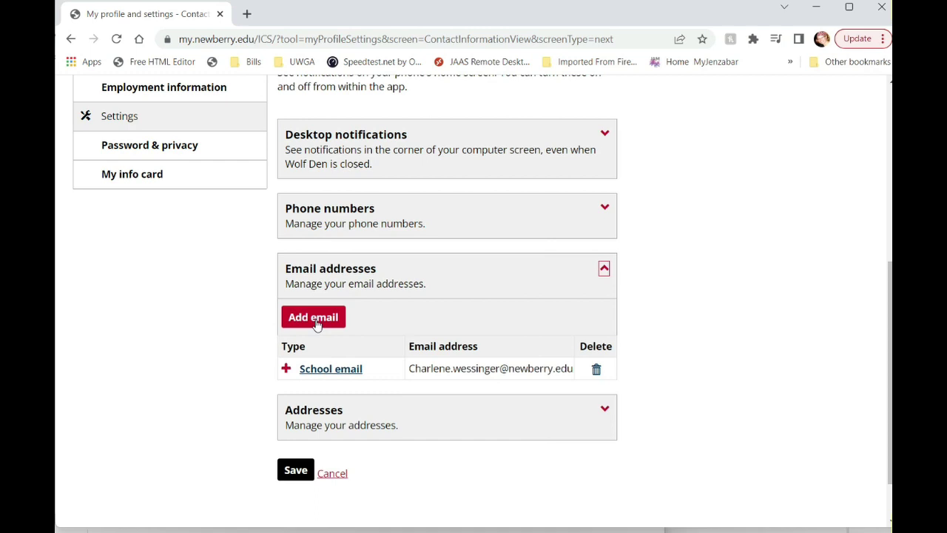
click(603, 208)
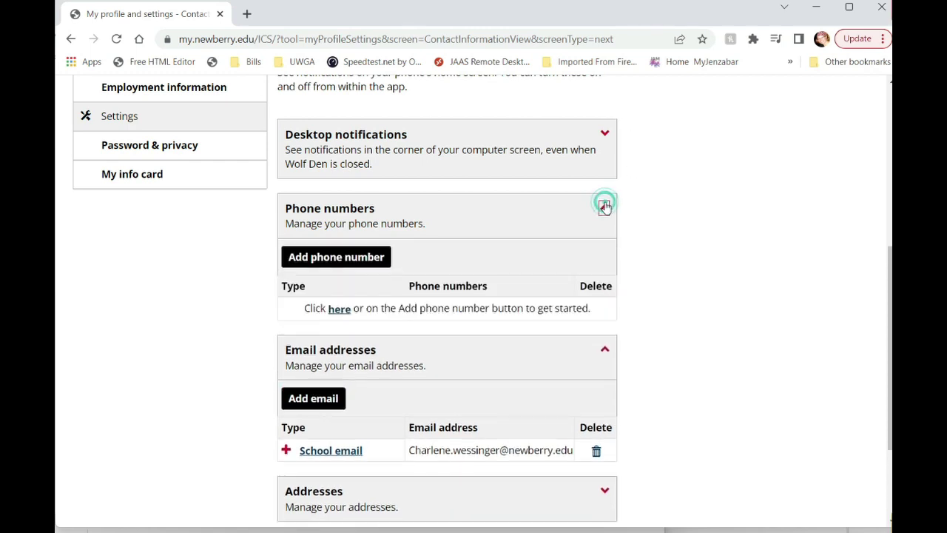
click(605, 133)
Step: Open the Academic information page and review the Test scores and Newberry College sections
click(156, 101)
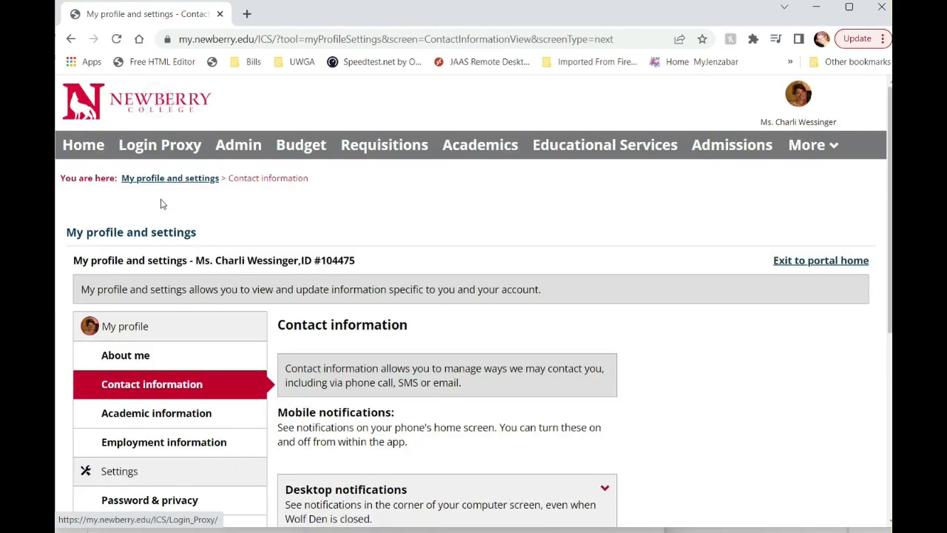
click(148, 417)
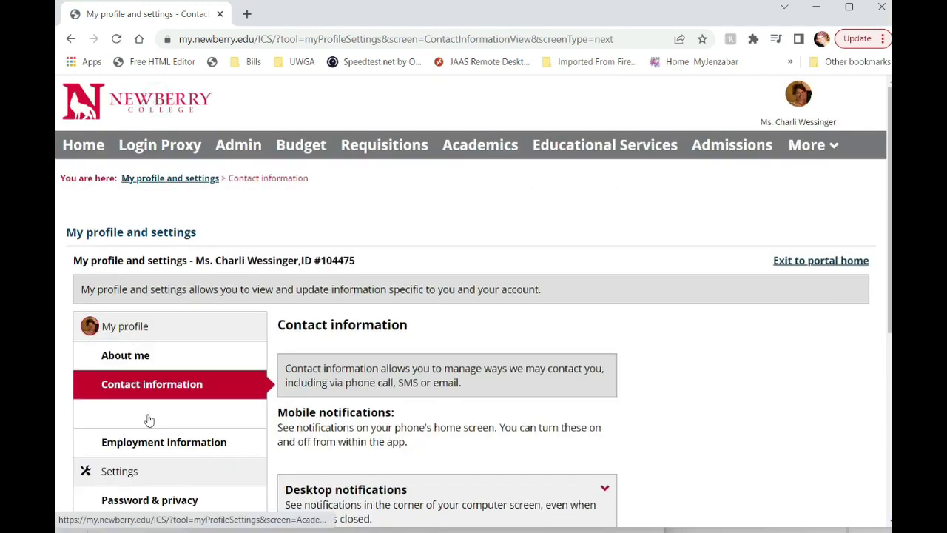
scroll(341, 385, down, 2)
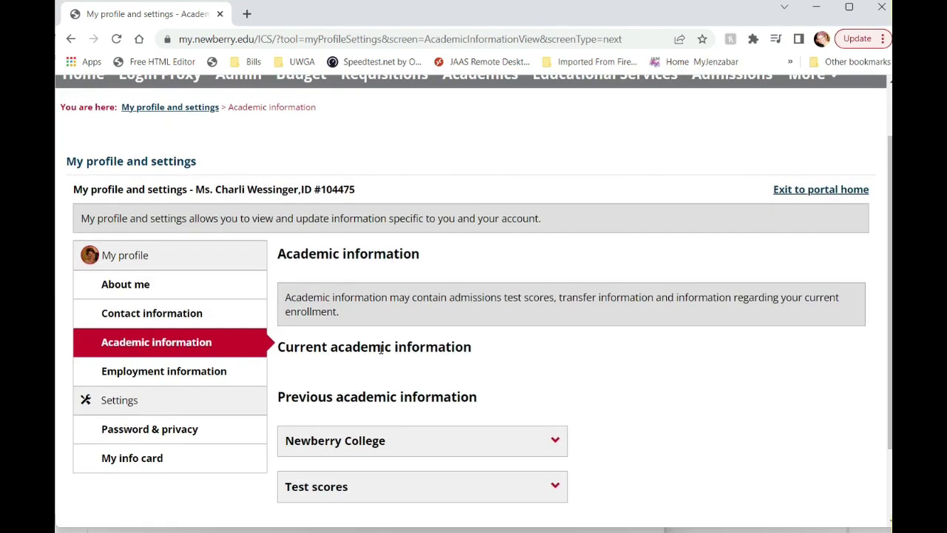
click(554, 392)
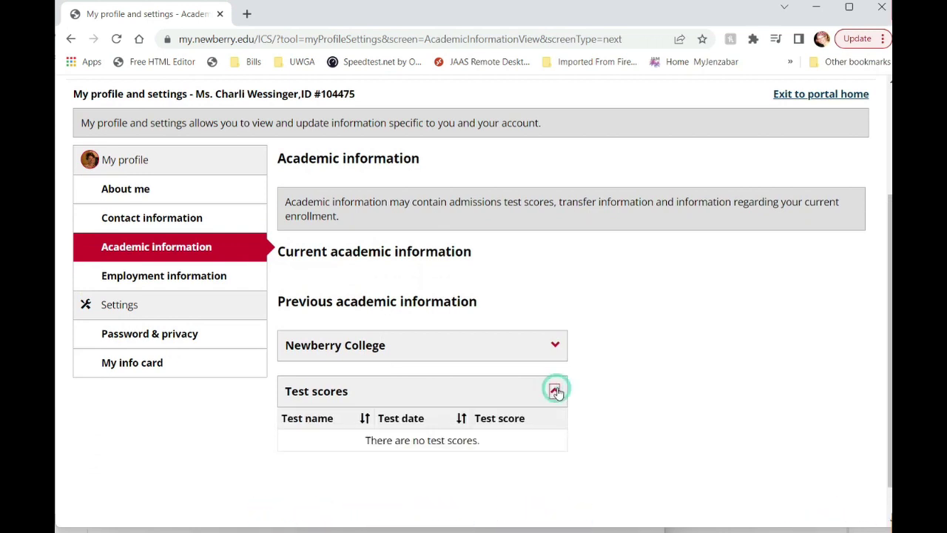
click(554, 345)
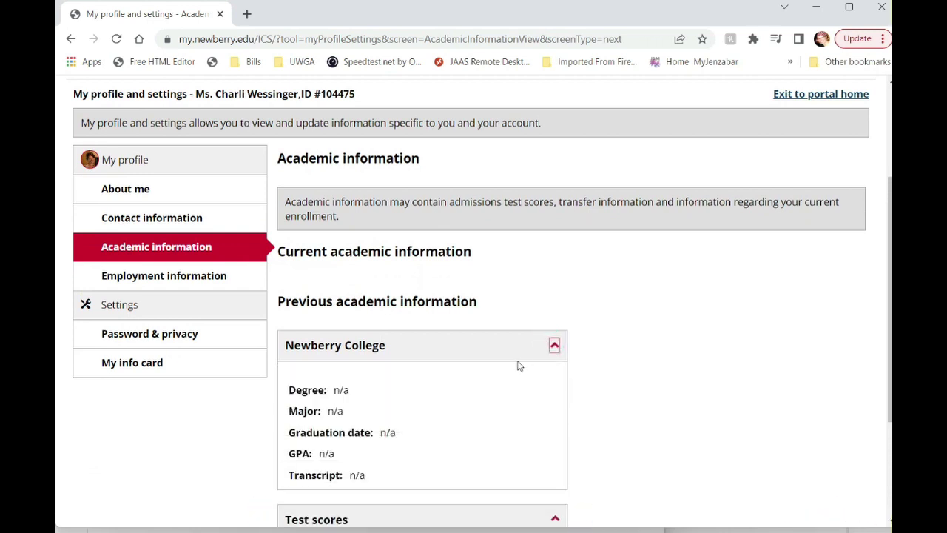
scroll(444, 422, up, 1)
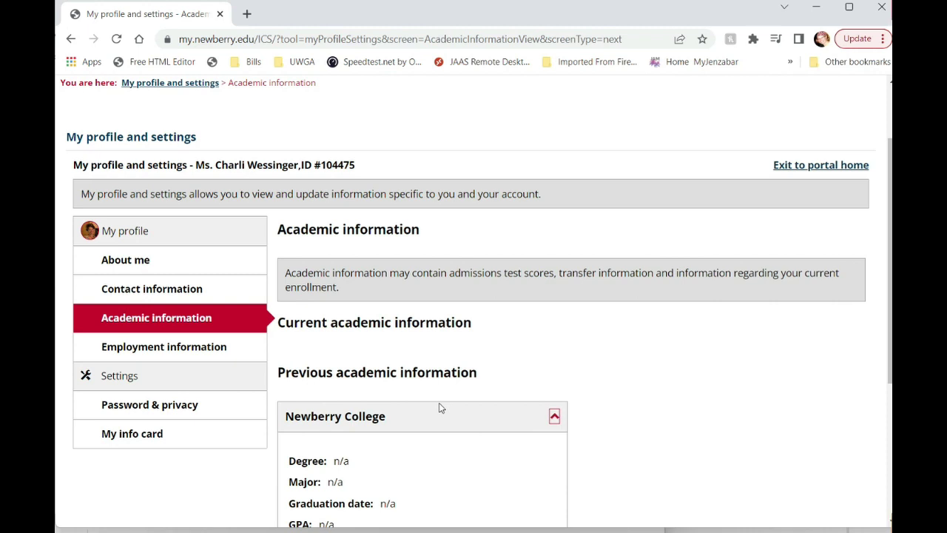
scroll(440, 393, down, 1)
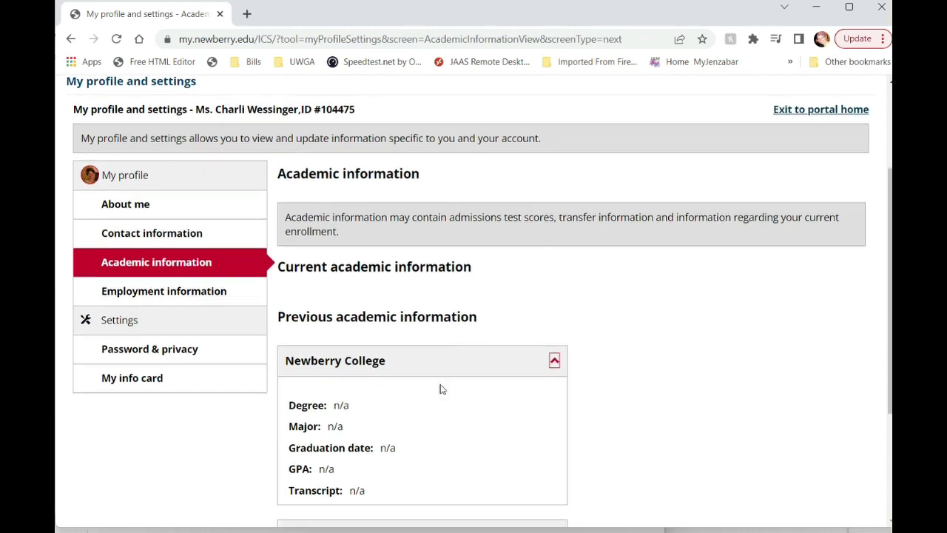
Step: Open the Employment information page, review the Adjunct position's contract details and collapse that section
click(198, 276)
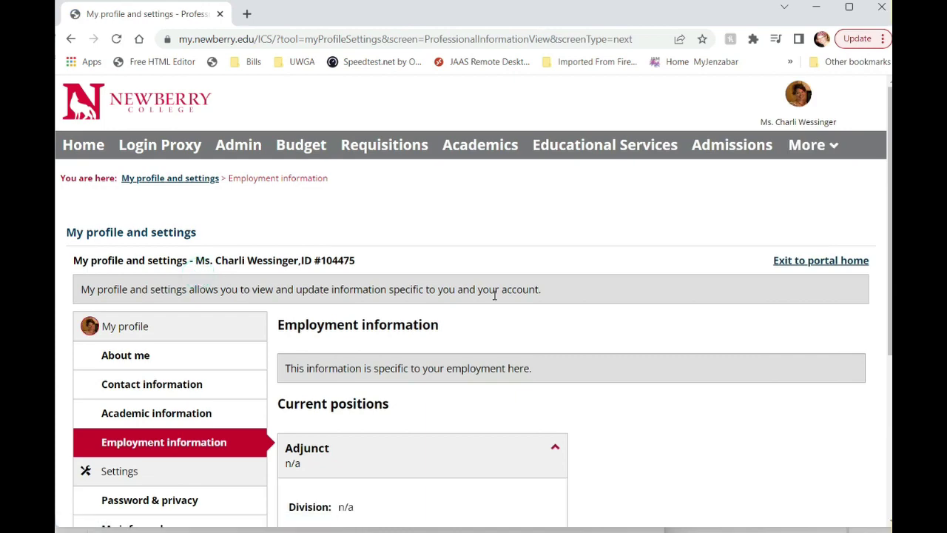
scroll(410, 271, down, 2)
scroll(393, 305, down, 2)
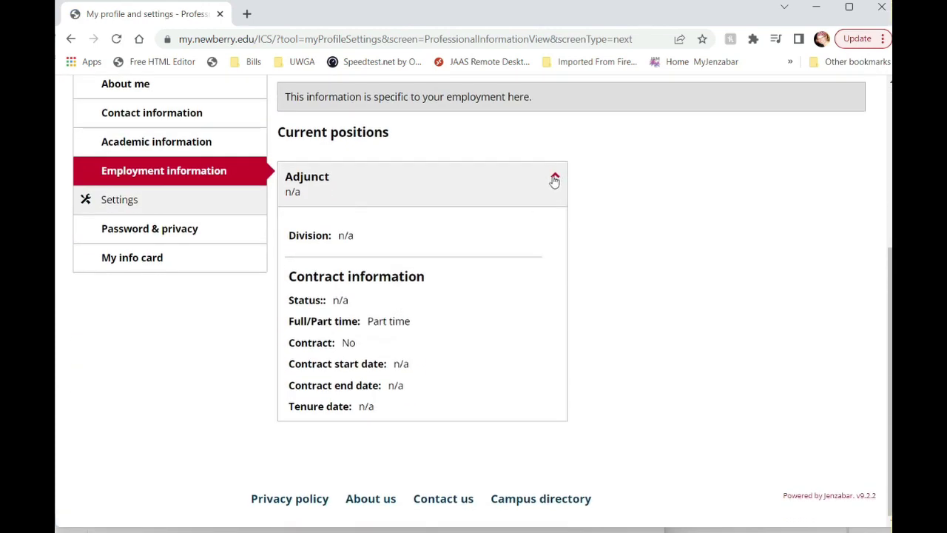
click(556, 178)
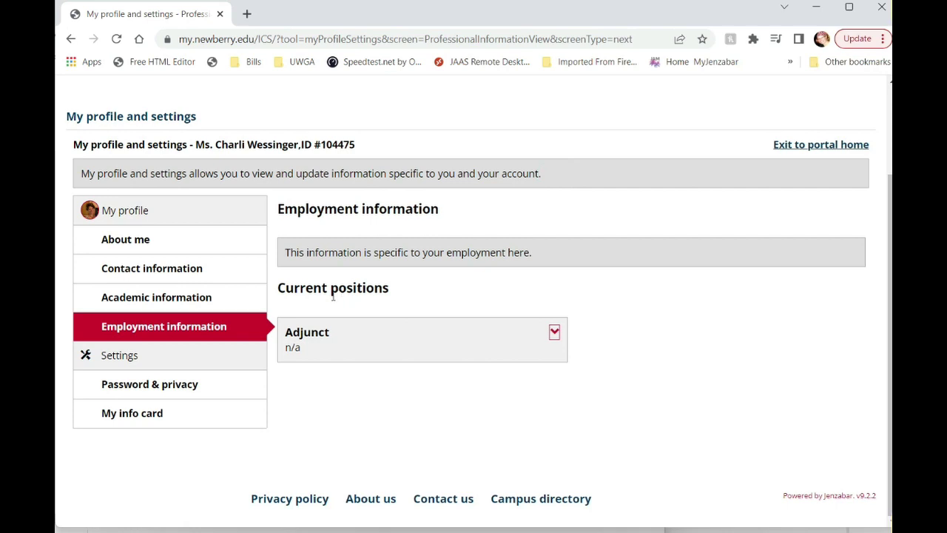
Step: Open the My info card settings and review the contact information display options through the Custom information text
click(140, 419)
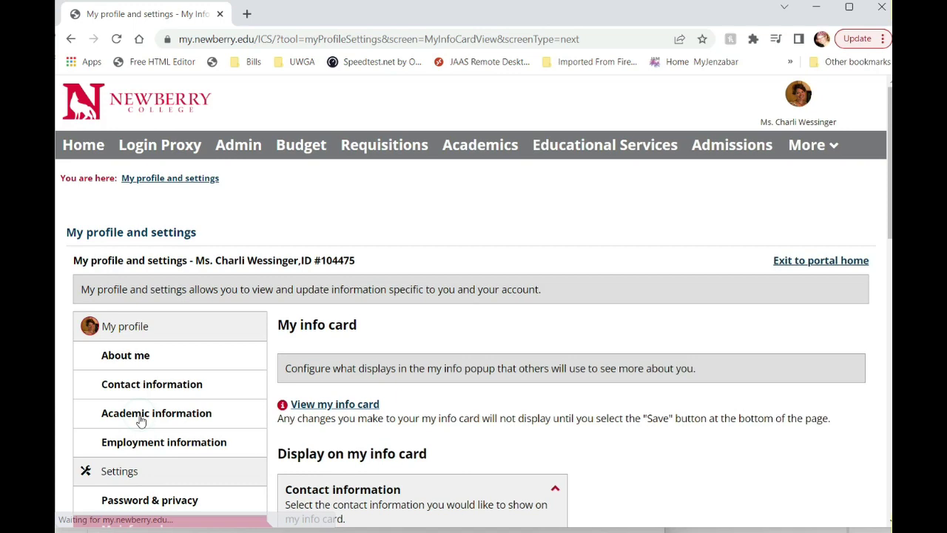
scroll(158, 376, down, 2)
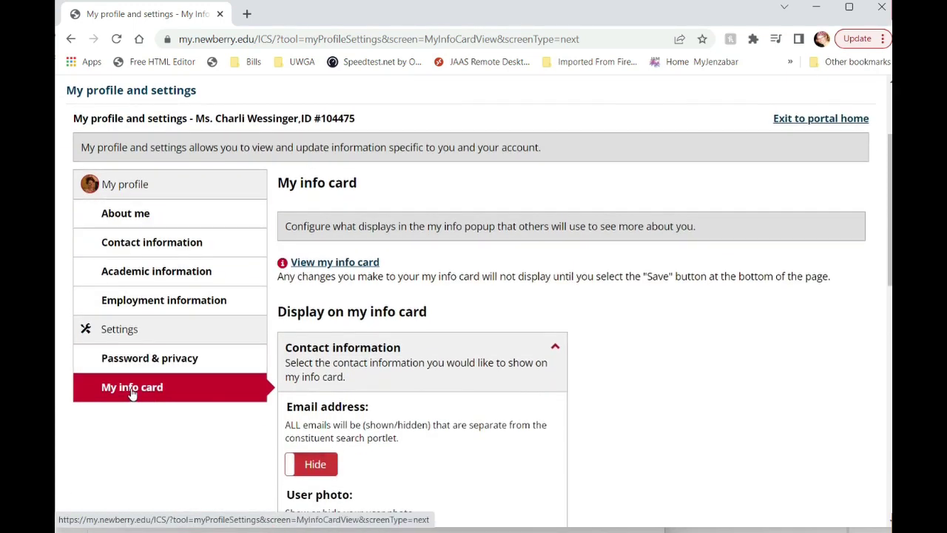
scroll(297, 103, down, 10)
mouse_move(289, 93)
mouse_down()
mouse_move(286, 77)
mouse_move(281, 84)
mouse_up()
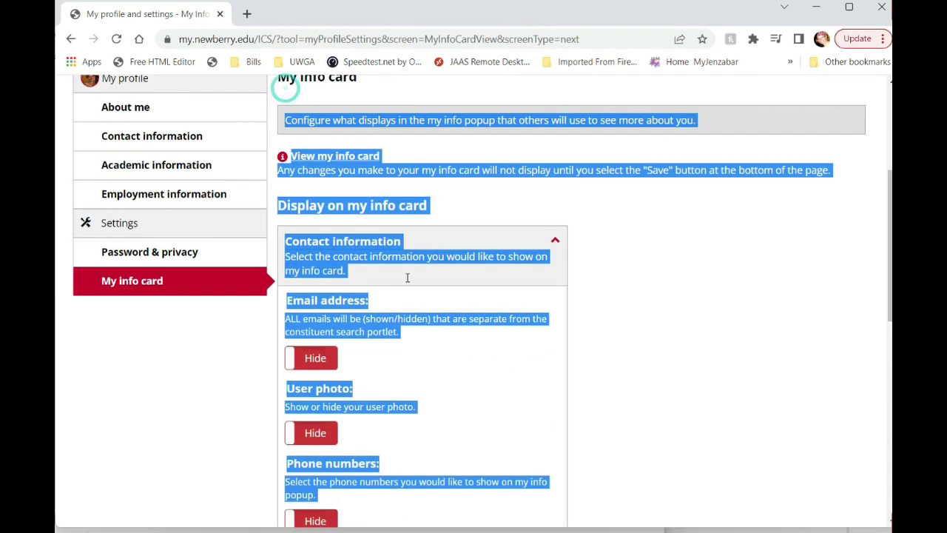
scroll(436, 365, down, 2)
scroll(436, 366, down, 4)
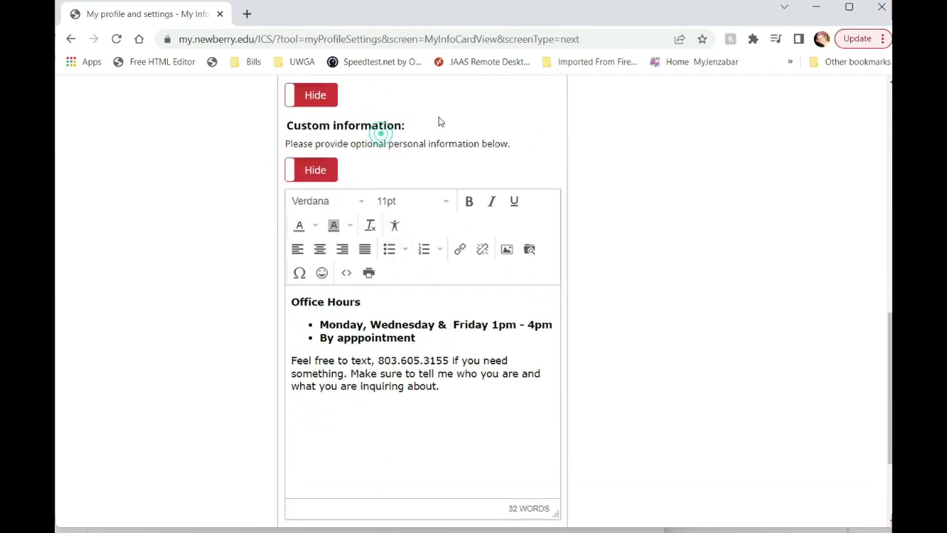
Step: Correct the misspelled word in the second Office Hours bullet of the Custom information text to "appointment"
triple_click(412, 126)
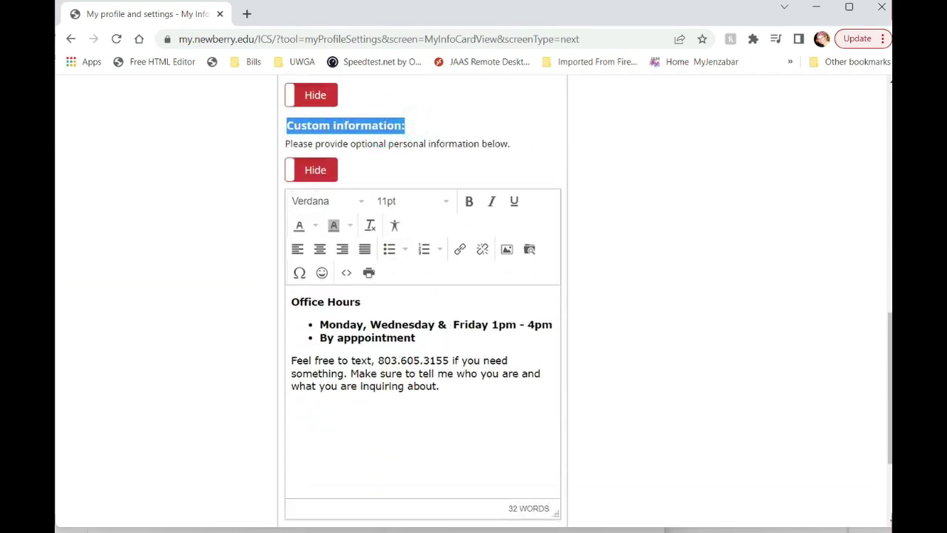
click(375, 380)
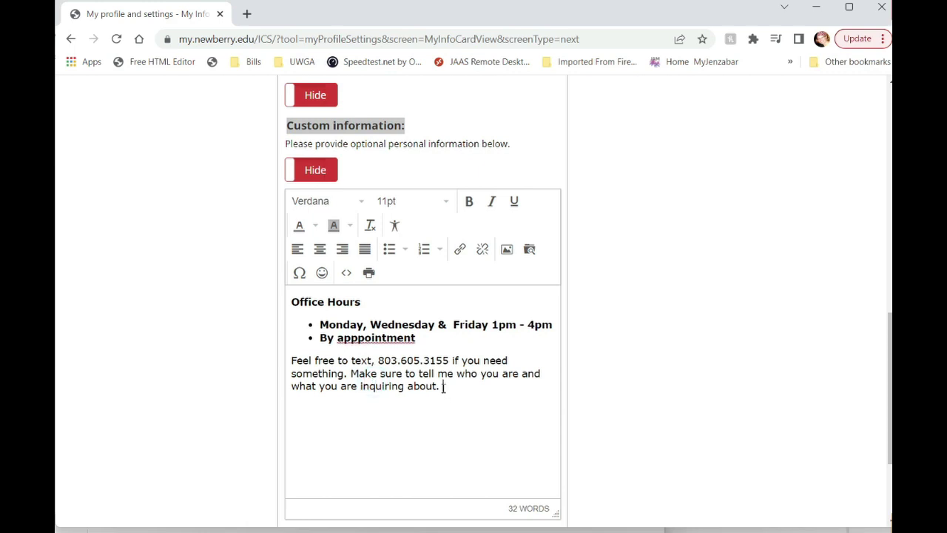
drag(442, 387, 303, 321)
click(374, 337)
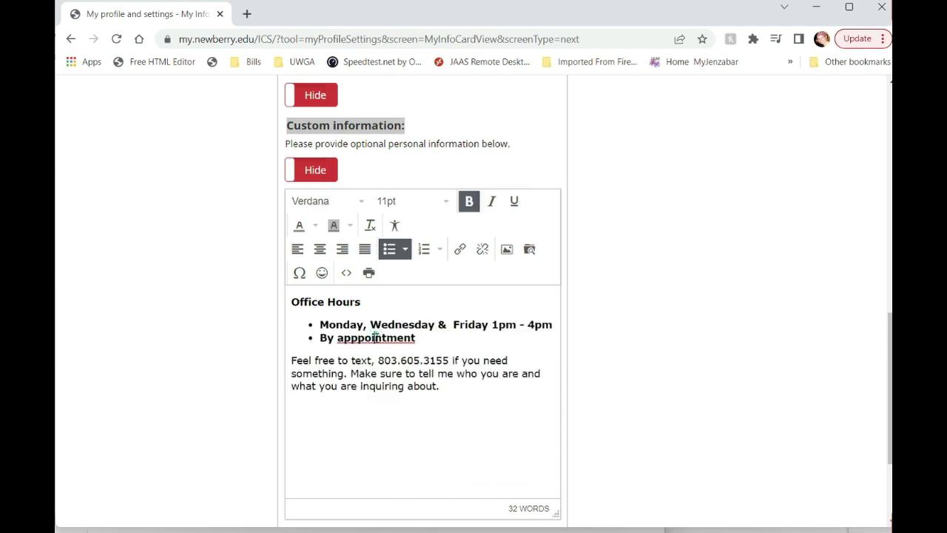
right_click(375, 340)
click(430, 131)
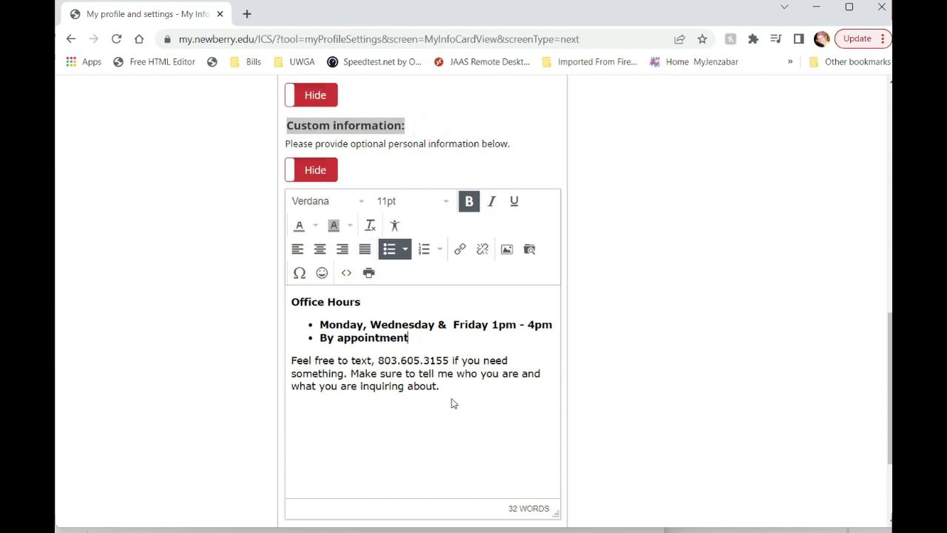
Step: Highlight the office hours note and its contact phone number in the Custom information text for review
drag(444, 390, 294, 303)
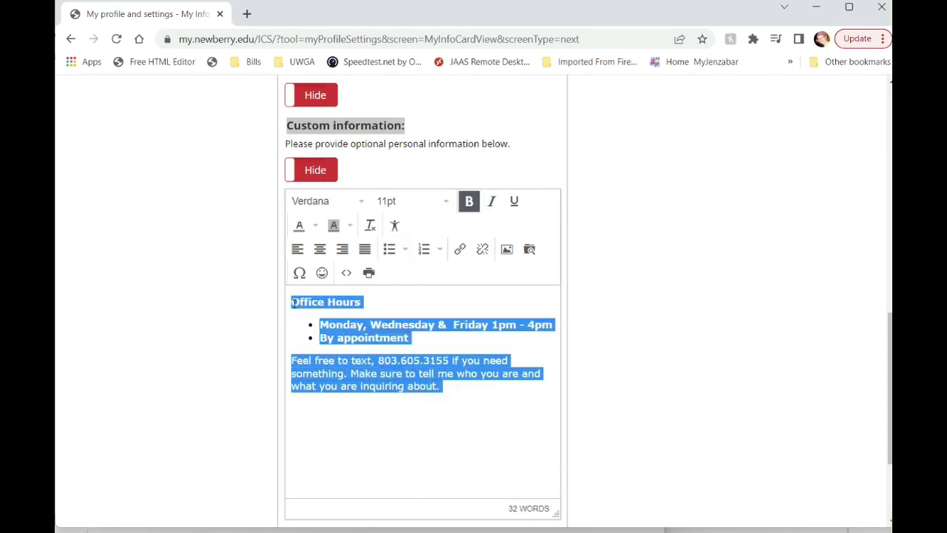
click(333, 372)
drag(375, 361, 451, 361)
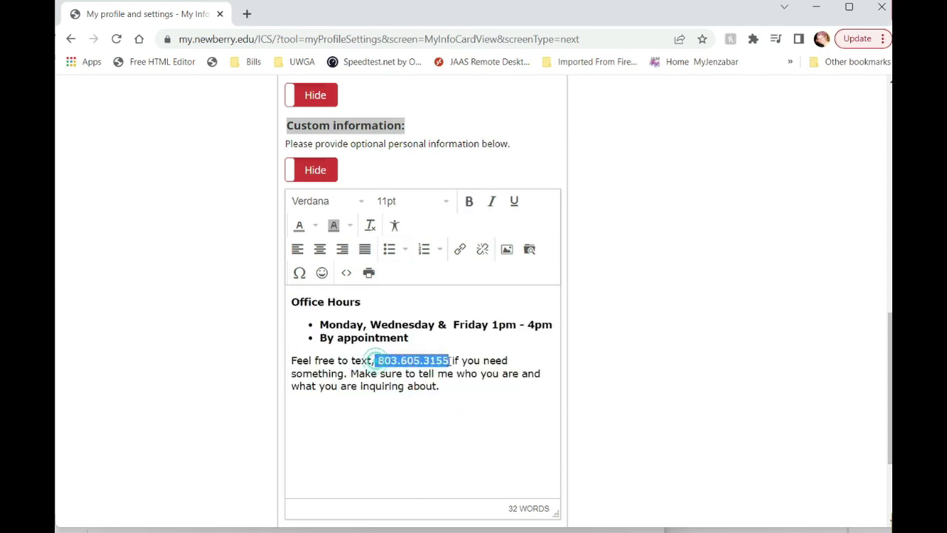
click(440, 386)
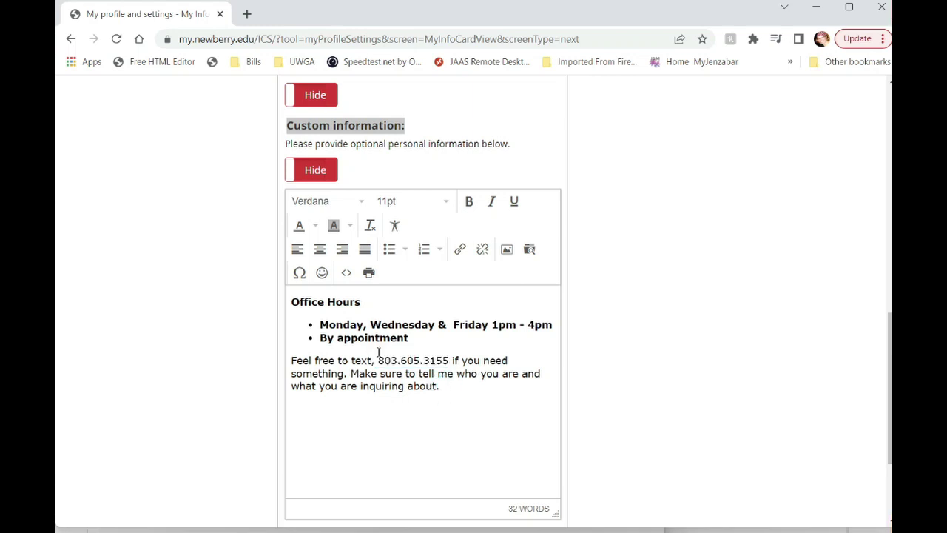
Step: Set the Custom information on the info card to Show
click(316, 170)
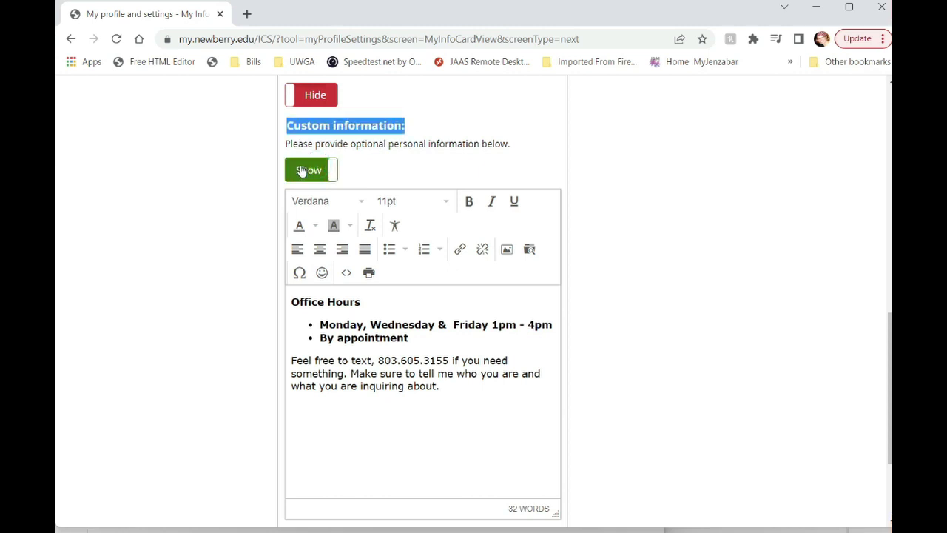
click(305, 170)
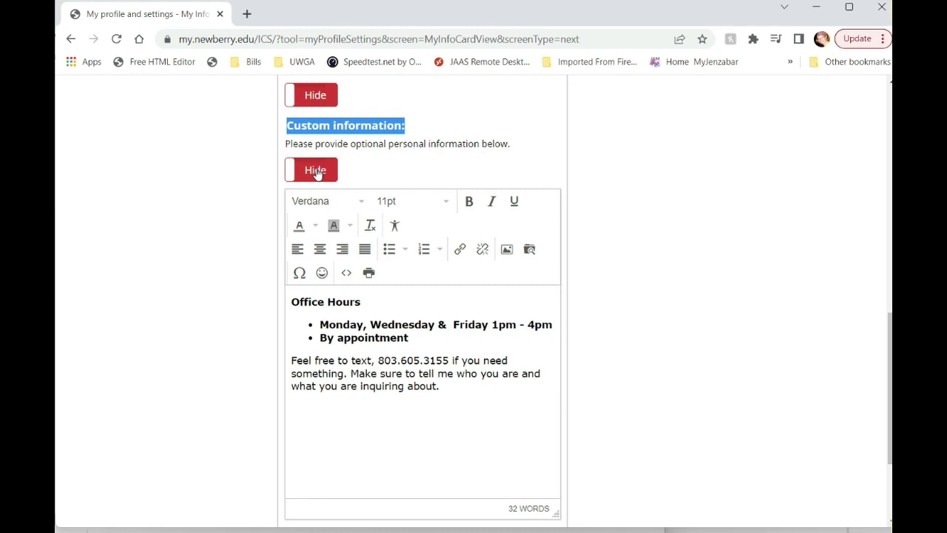
click(316, 172)
click(381, 391)
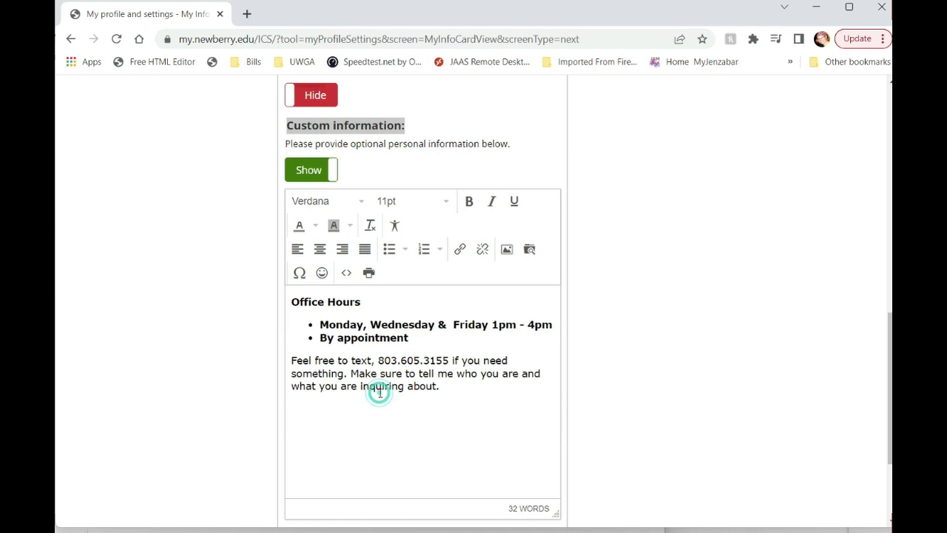
Step: Set the phone numbers, user photo and email address to Show on the info card
scroll(381, 392, up, 1)
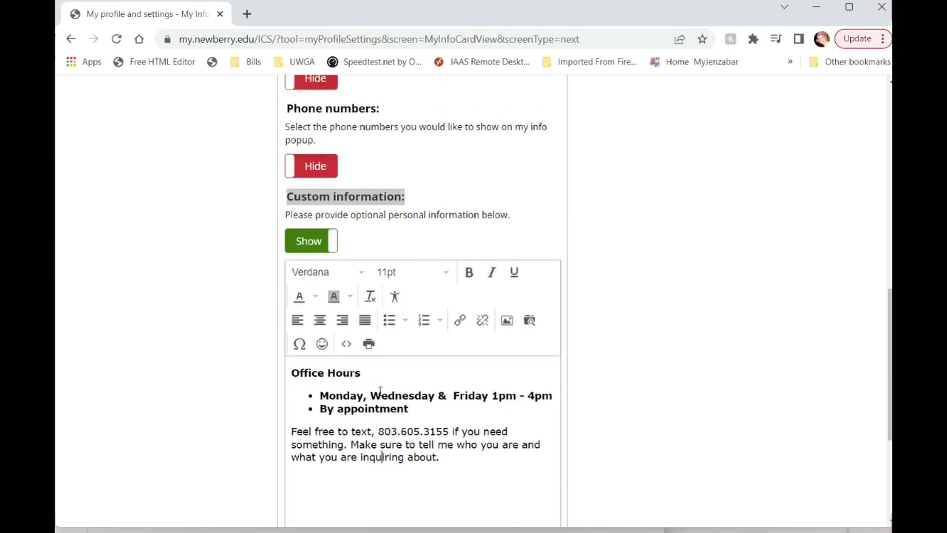
scroll(380, 392, up, 1)
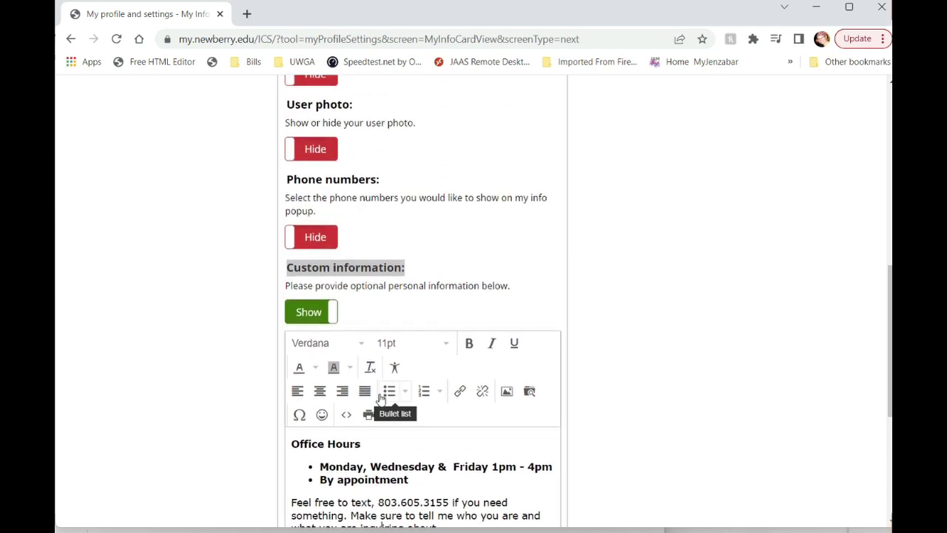
click(316, 238)
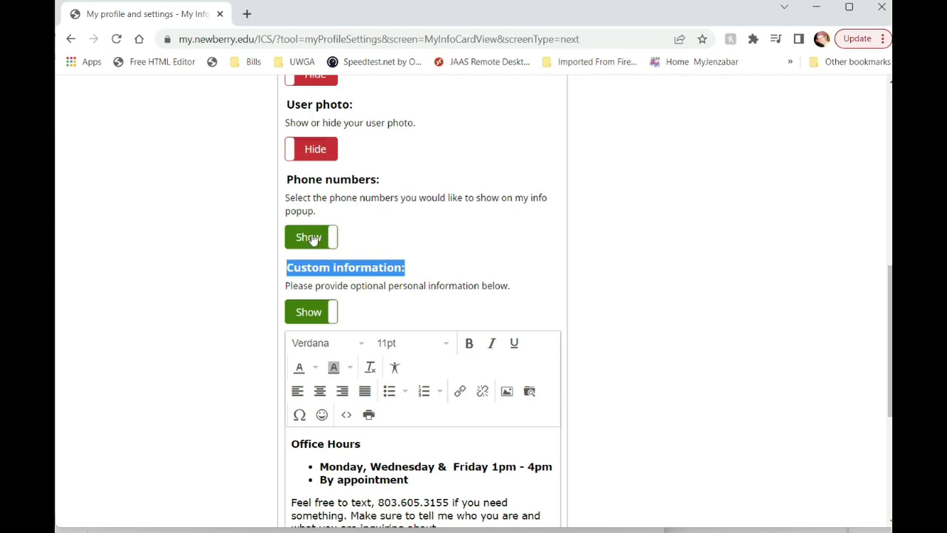
scroll(313, 239, up, 1)
click(313, 220)
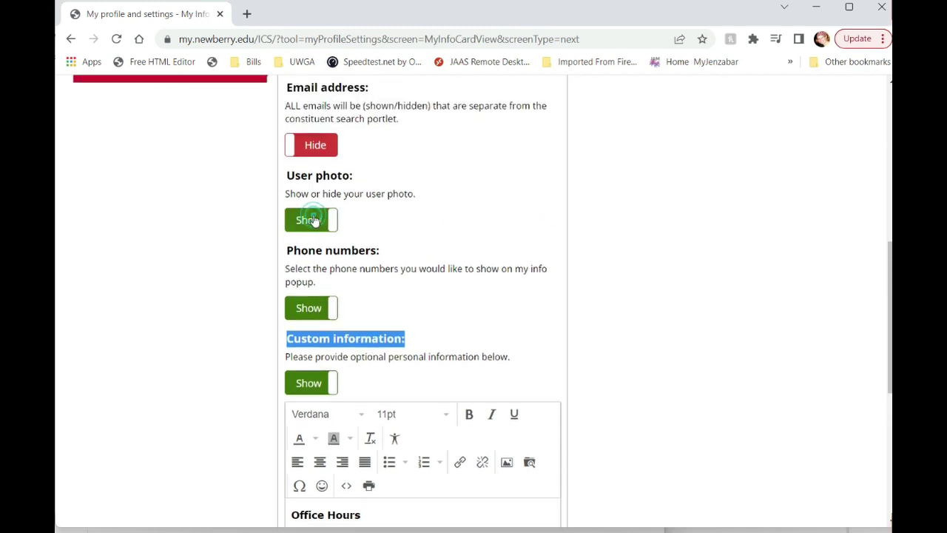
scroll(328, 246, up, 2)
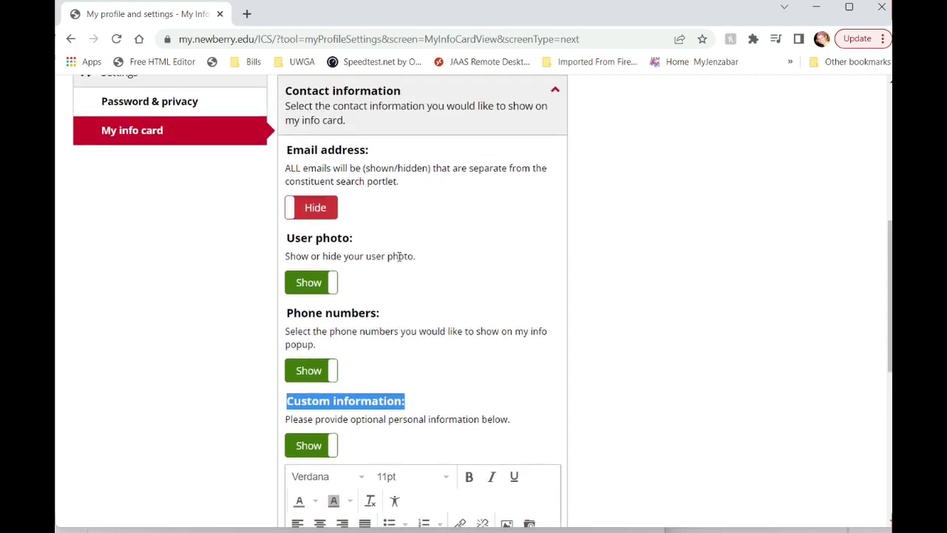
click(309, 286)
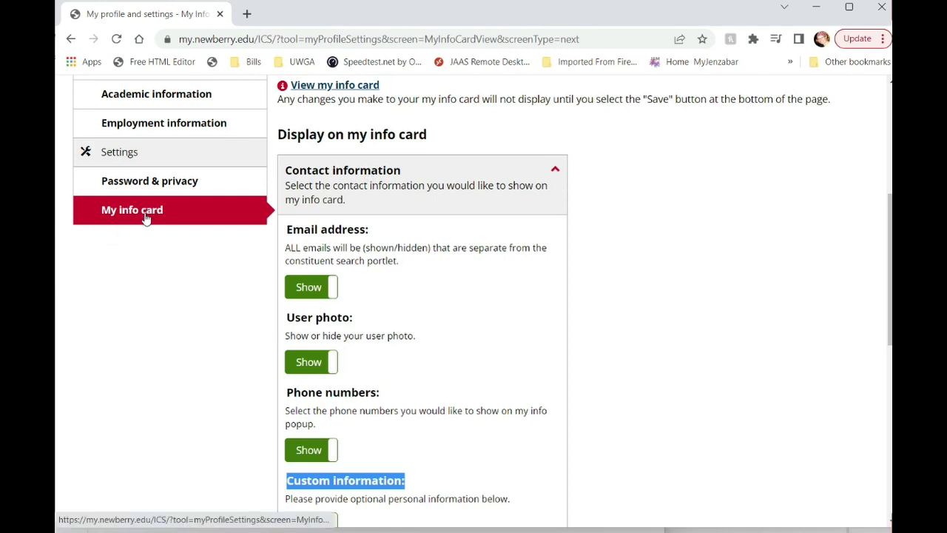
Step: Open the account menu at the profile photo to examine its My profile & settings link
scroll(689, 241, up, 4)
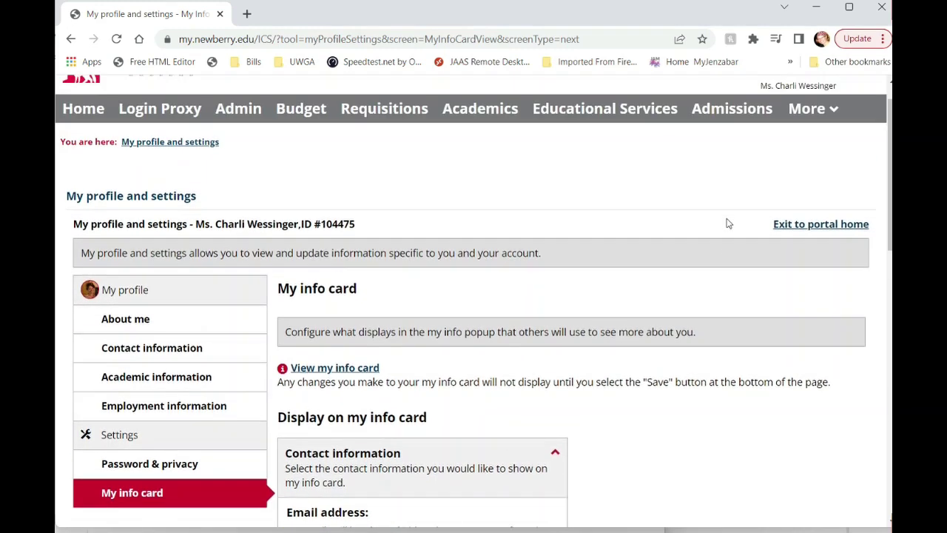
scroll(727, 224, up, 1)
click(799, 94)
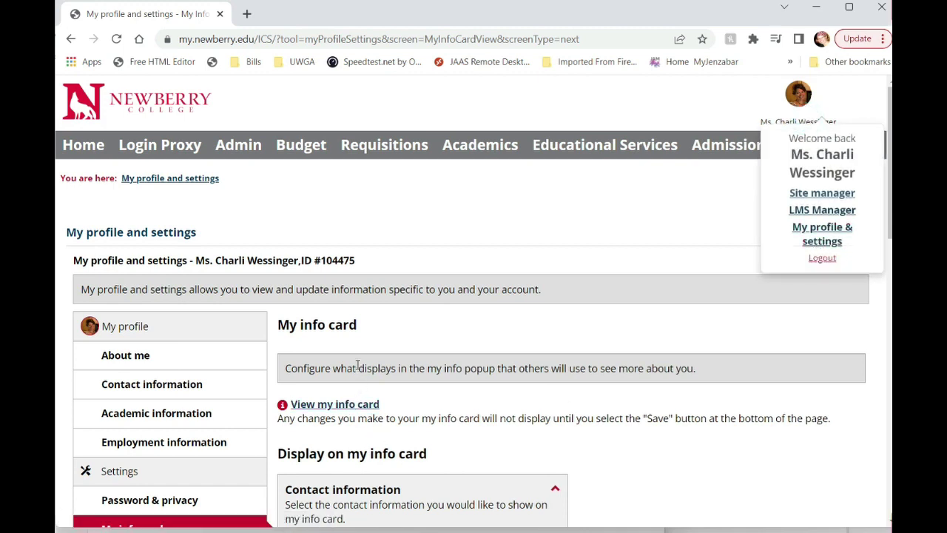
Step: Review the info card's display options and office hours note, and save the info card changes
scroll(209, 348, down, 2)
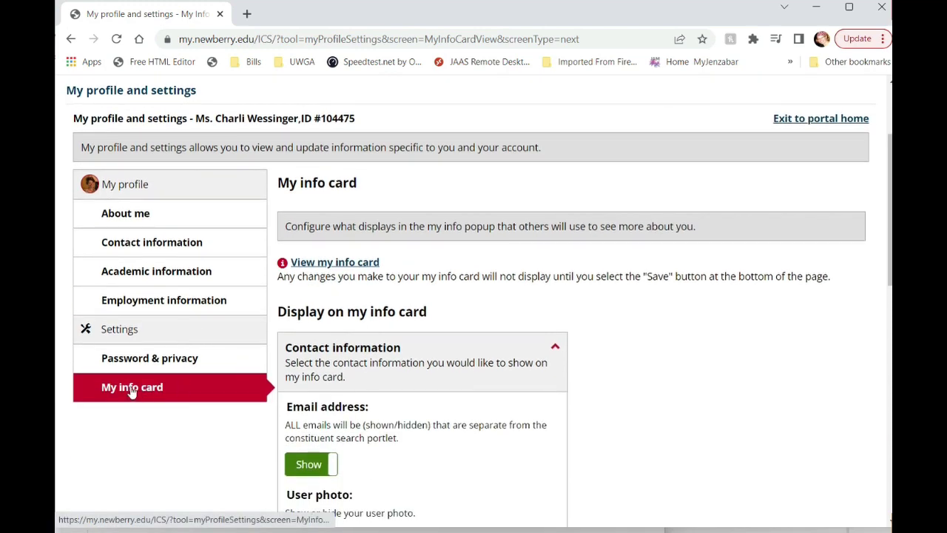
scroll(272, 393, down, 2)
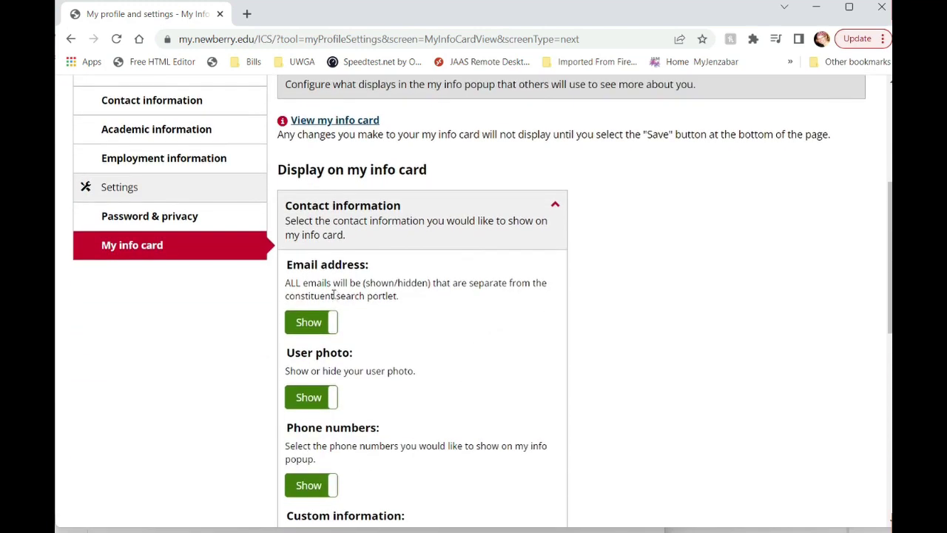
scroll(317, 407, down, 4)
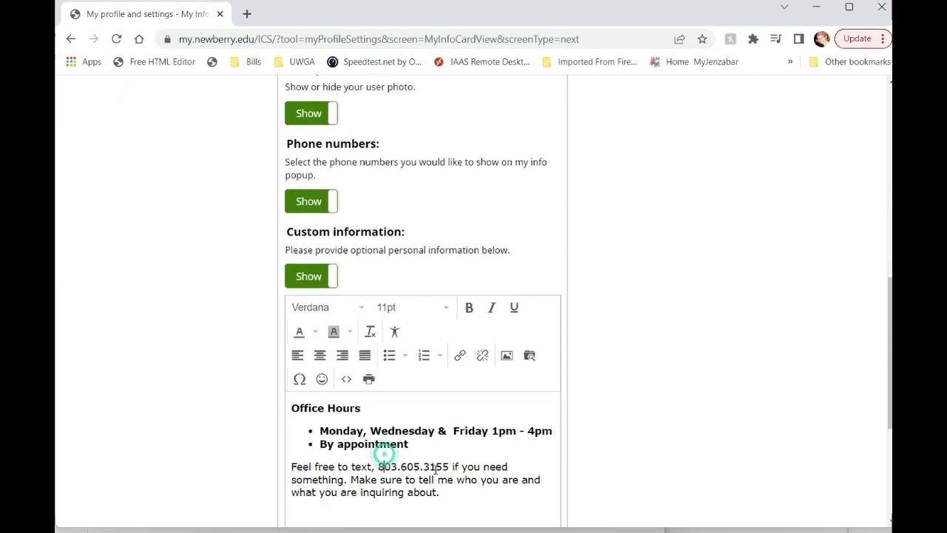
scroll(436, 461, down, 1)
drag(449, 423, 292, 339)
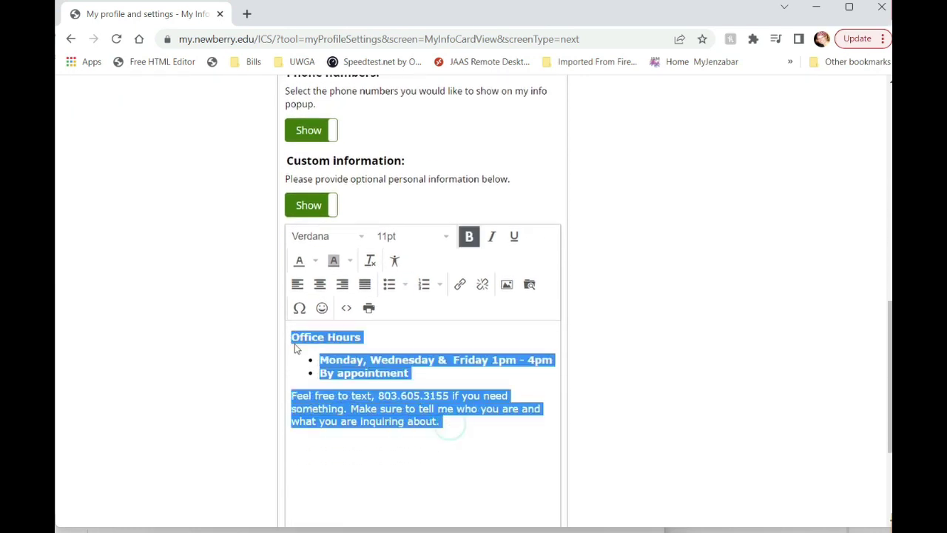
click(407, 418)
scroll(438, 450, down, 3)
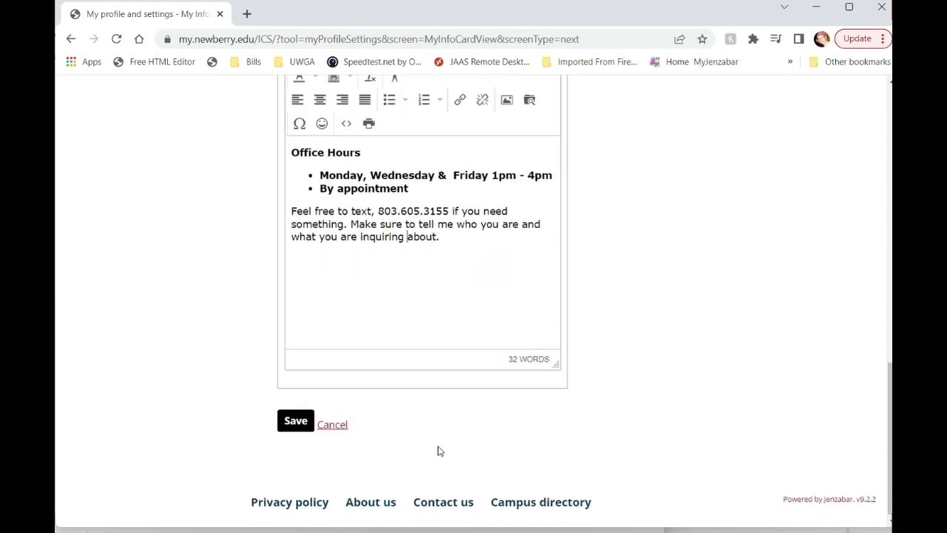
click(296, 417)
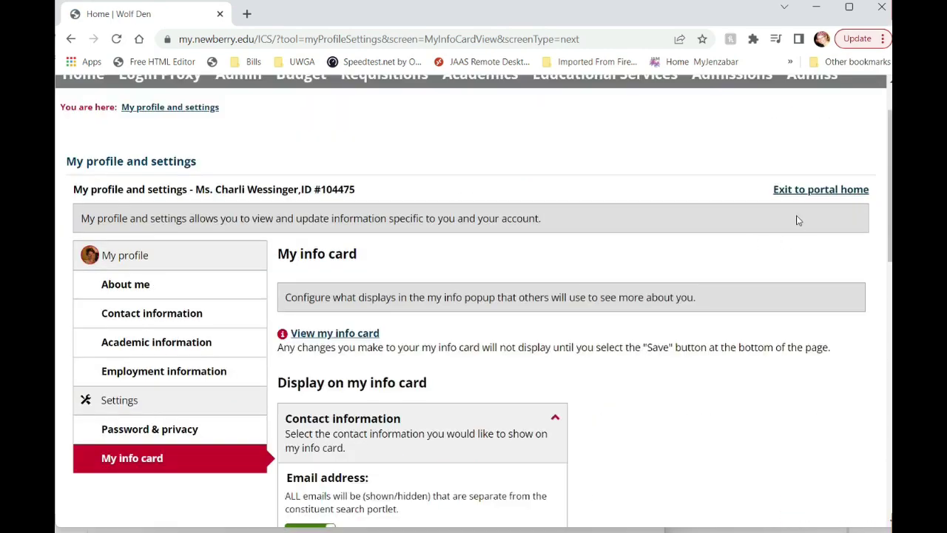
Step: Exit to the portal home and open the Academics page at the All My Courses list
click(803, 193)
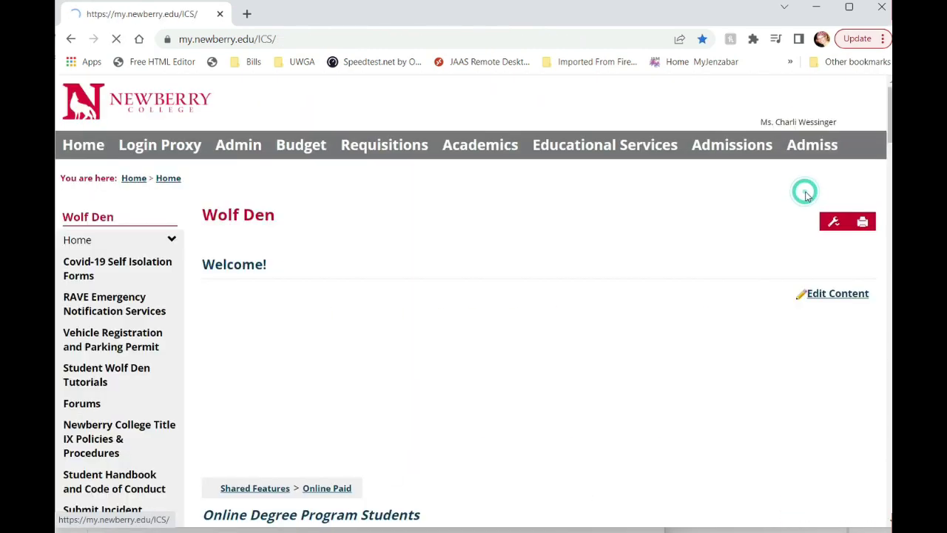
click(464, 151)
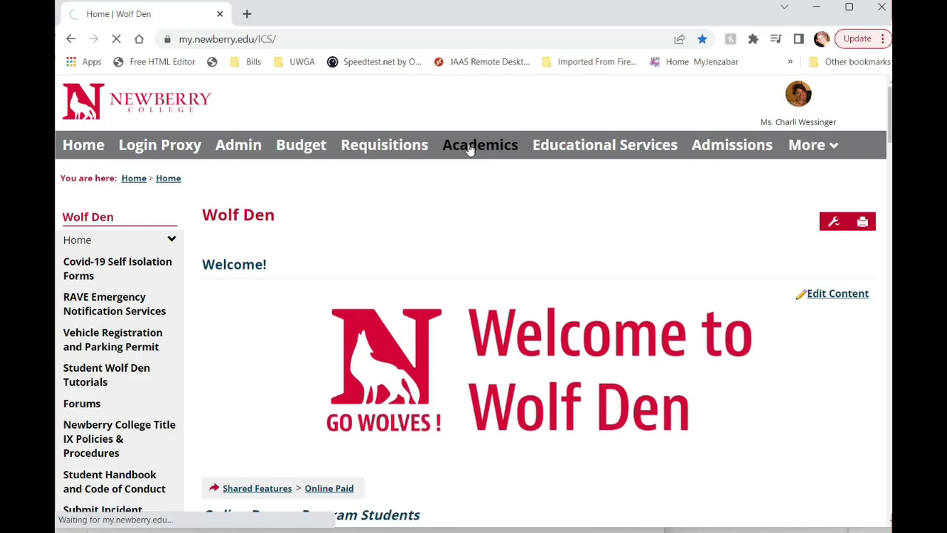
scroll(434, 205, down, 1)
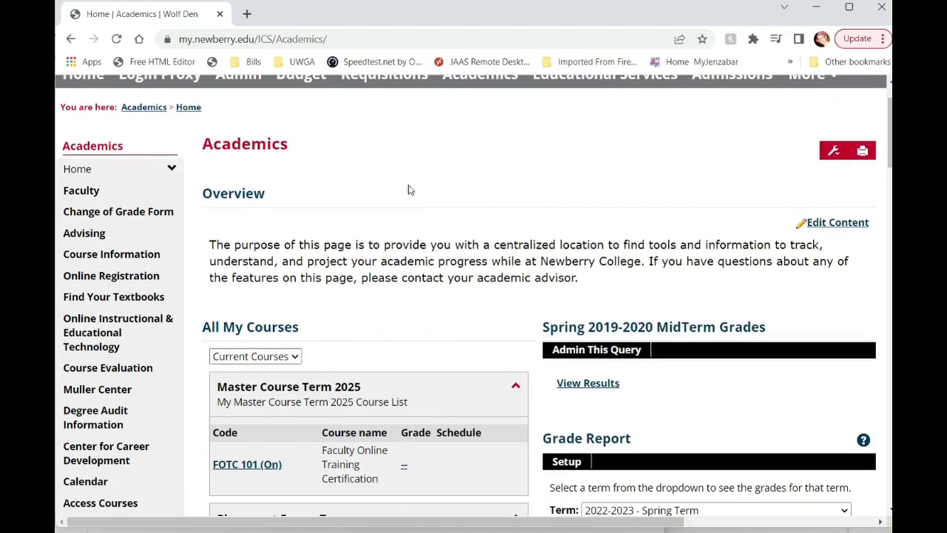
scroll(407, 190, down, 2)
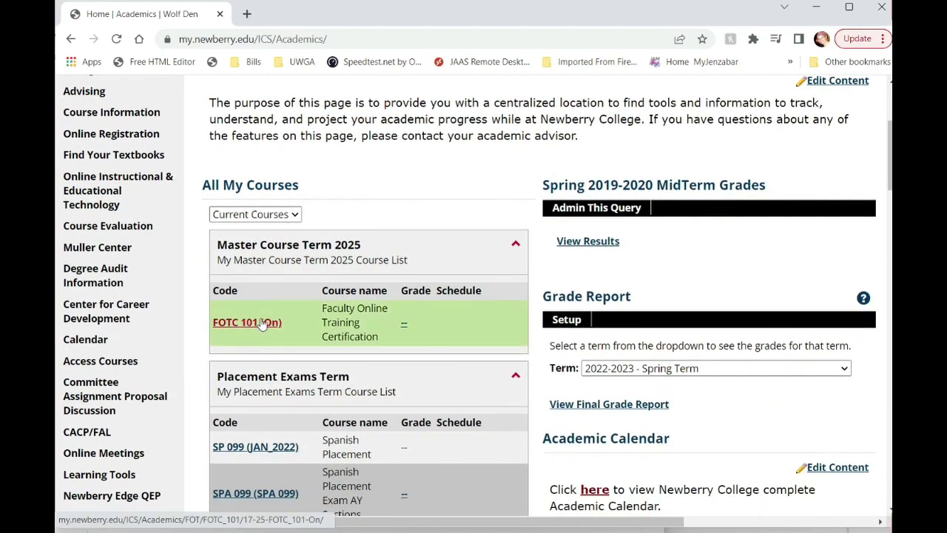
Step: Open the FOTC 101 (01_SU_2023) course from the 2022-2023 Summer Online Degree list and go to its Course Information page
scroll(251, 322, down, 9)
scroll(258, 315, down, 5)
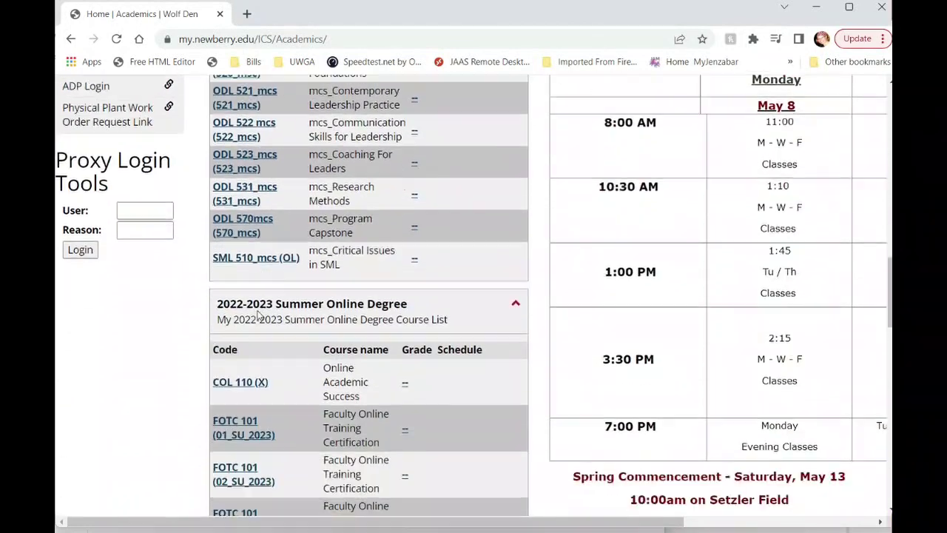
click(238, 296)
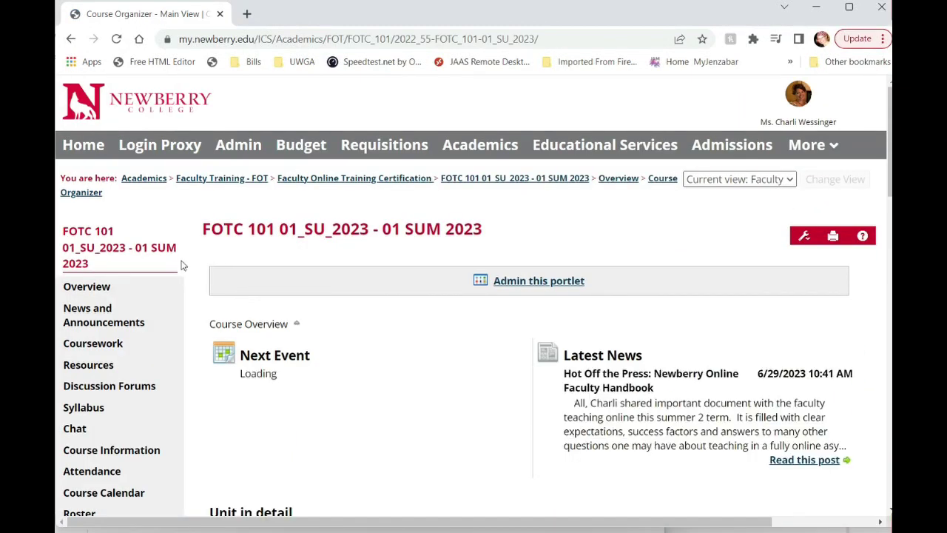
scroll(182, 264, down, 2)
click(100, 311)
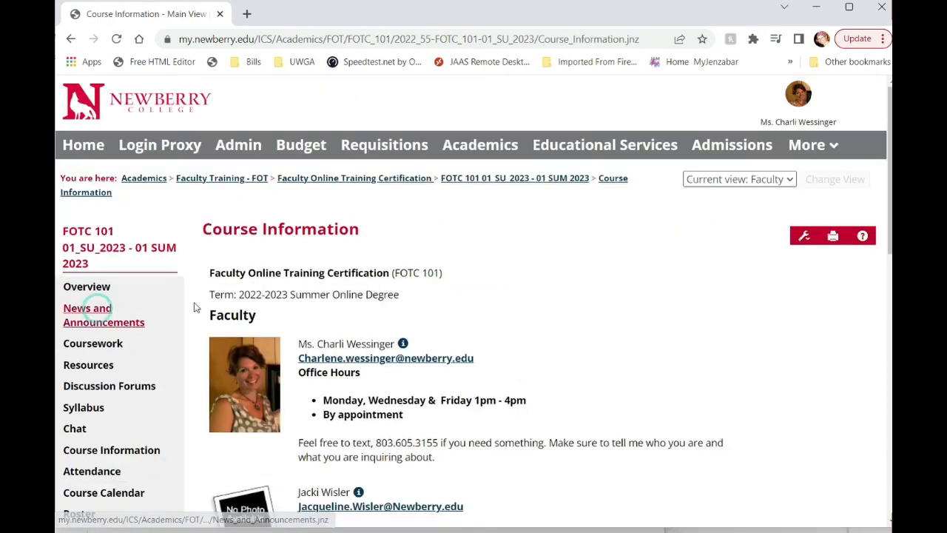
Step: Examine the instructors' contact details, photos and office hours under Faculty, and return to the FOTC 101 course's main page
scroll(516, 277, down, 1)
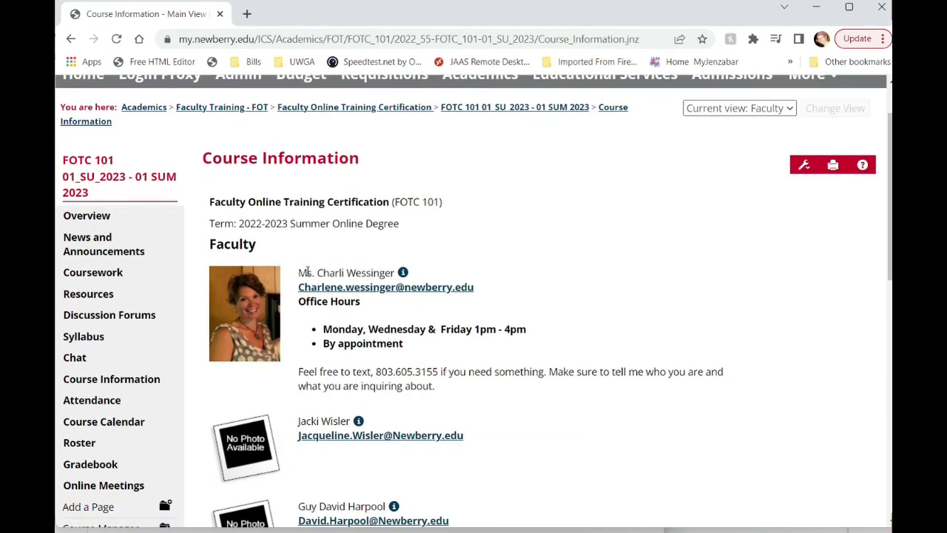
drag(306, 271, 362, 303)
scroll(495, 382, down, 2)
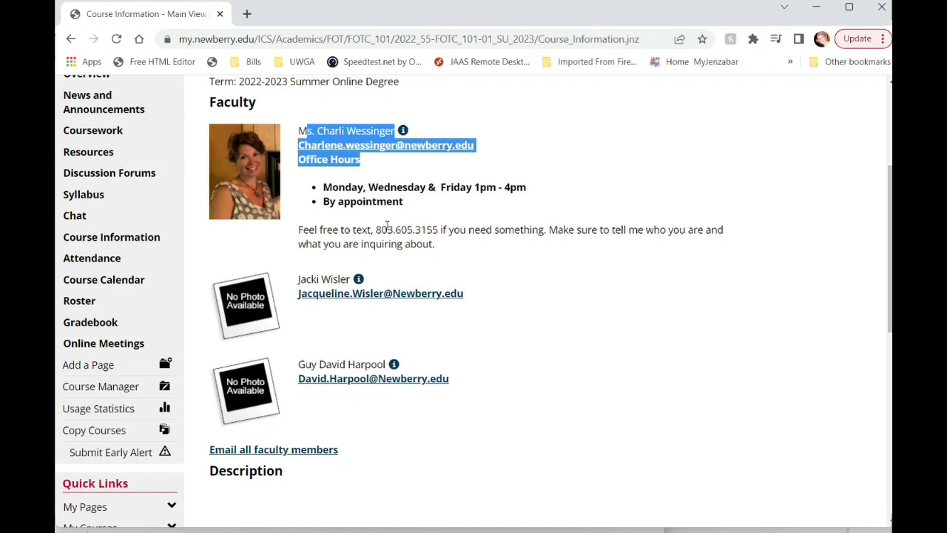
drag(289, 278, 370, 273)
drag(282, 351, 352, 364)
click(342, 344)
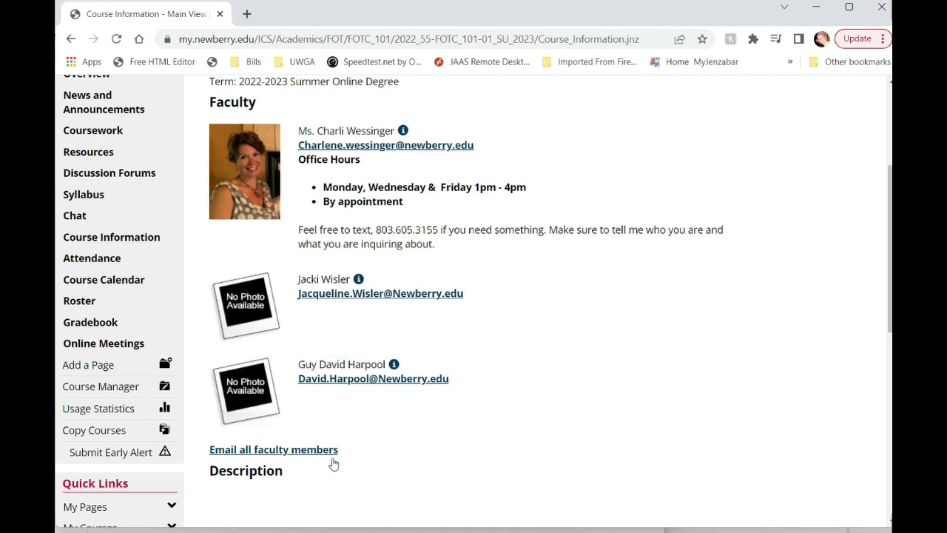
scroll(568, 422, up, 3)
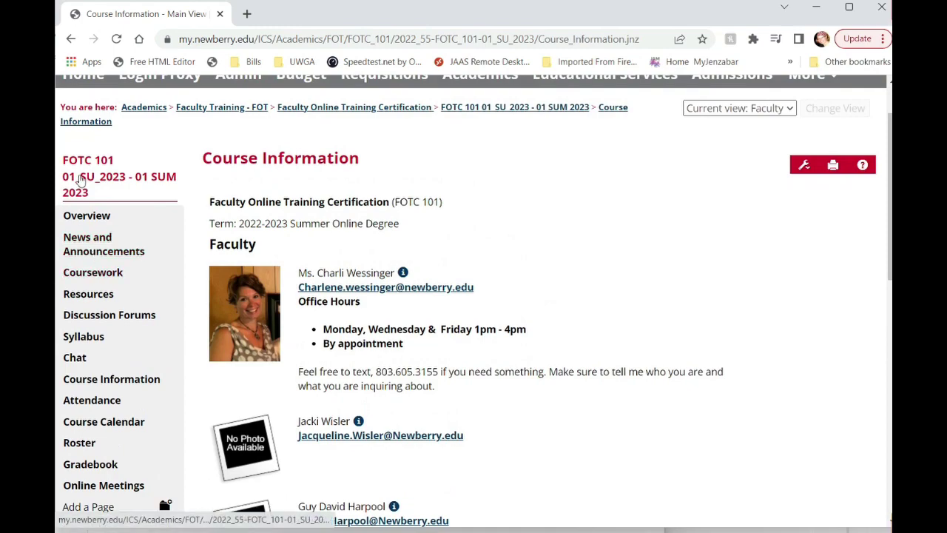
click(79, 176)
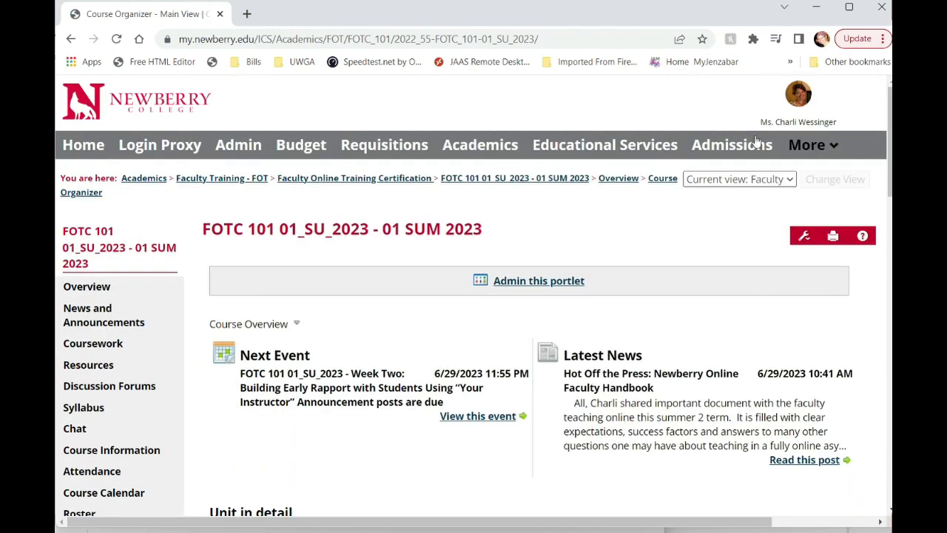